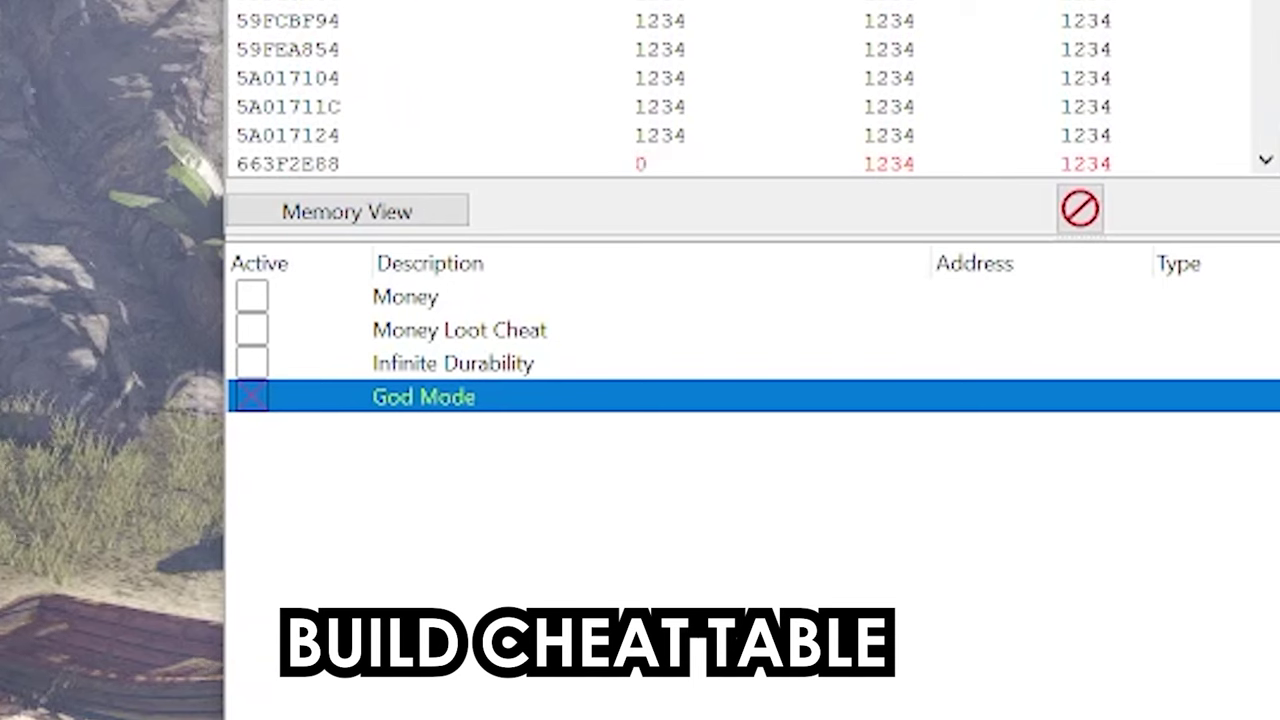
left_click(530, 363)
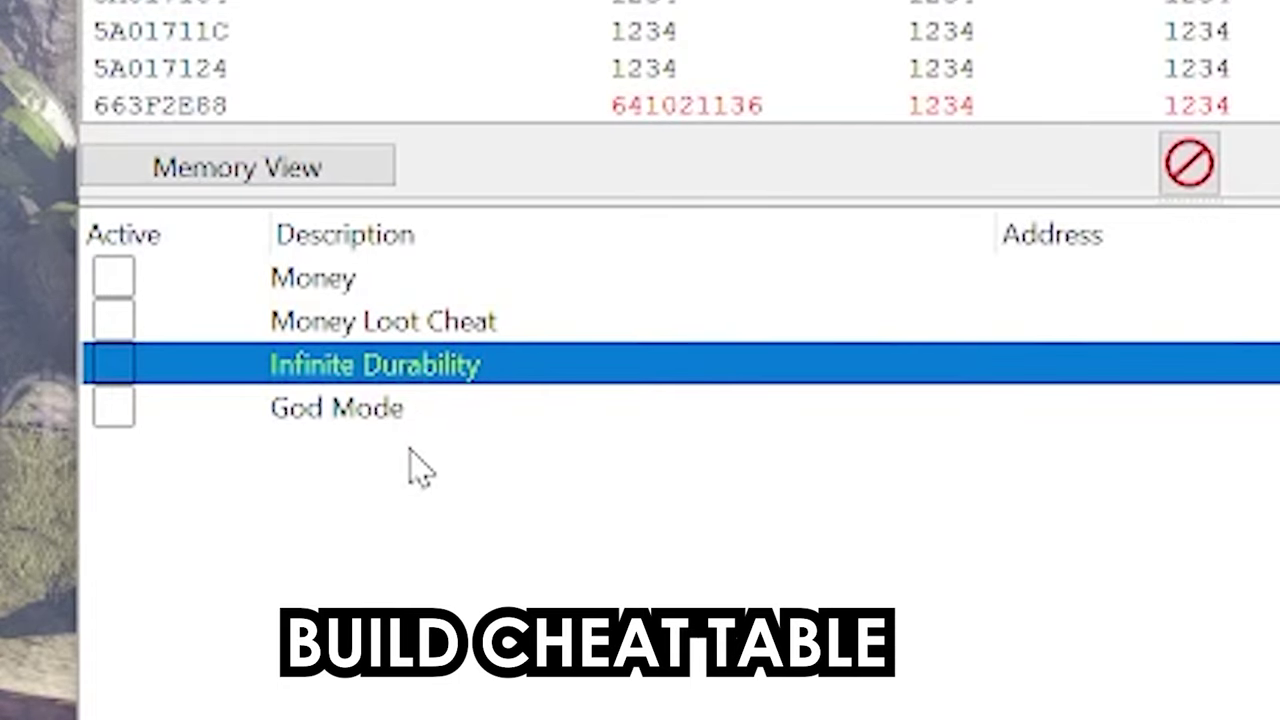
left_click(400, 488)
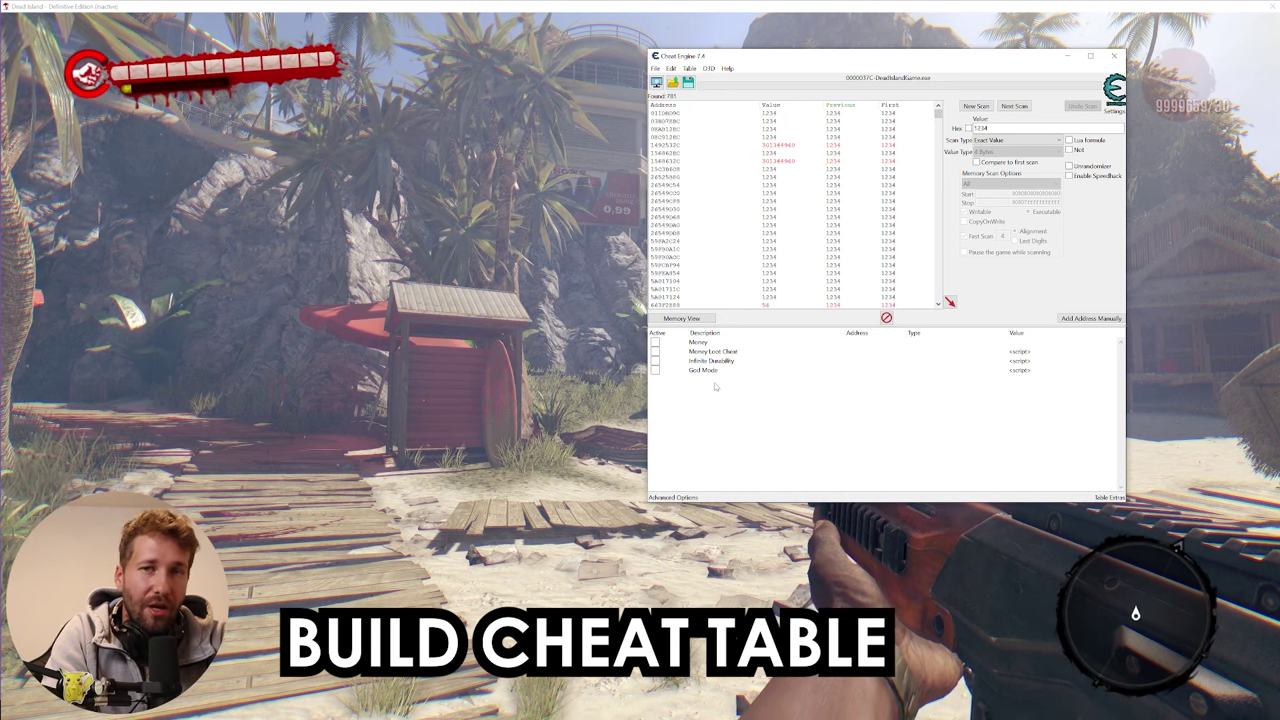
Select the Money entry and step through its pointerscan result rows.
left_click(780, 342)
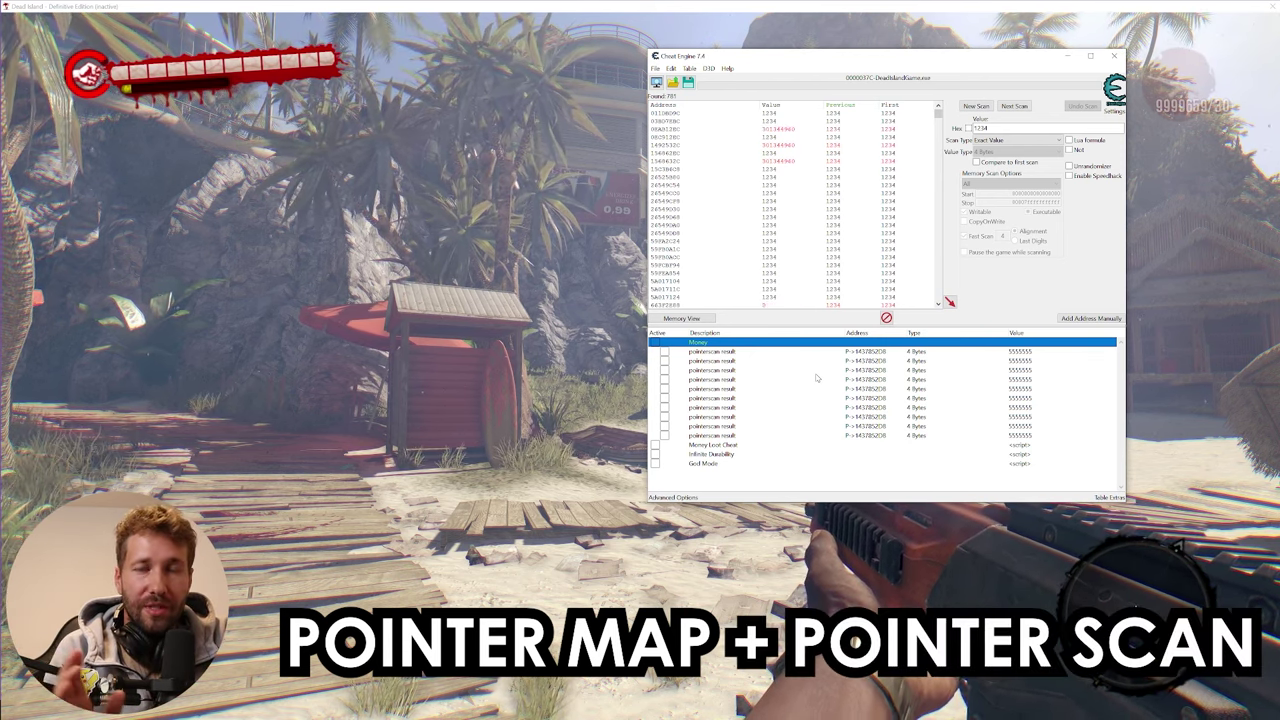
left_click(732, 353)
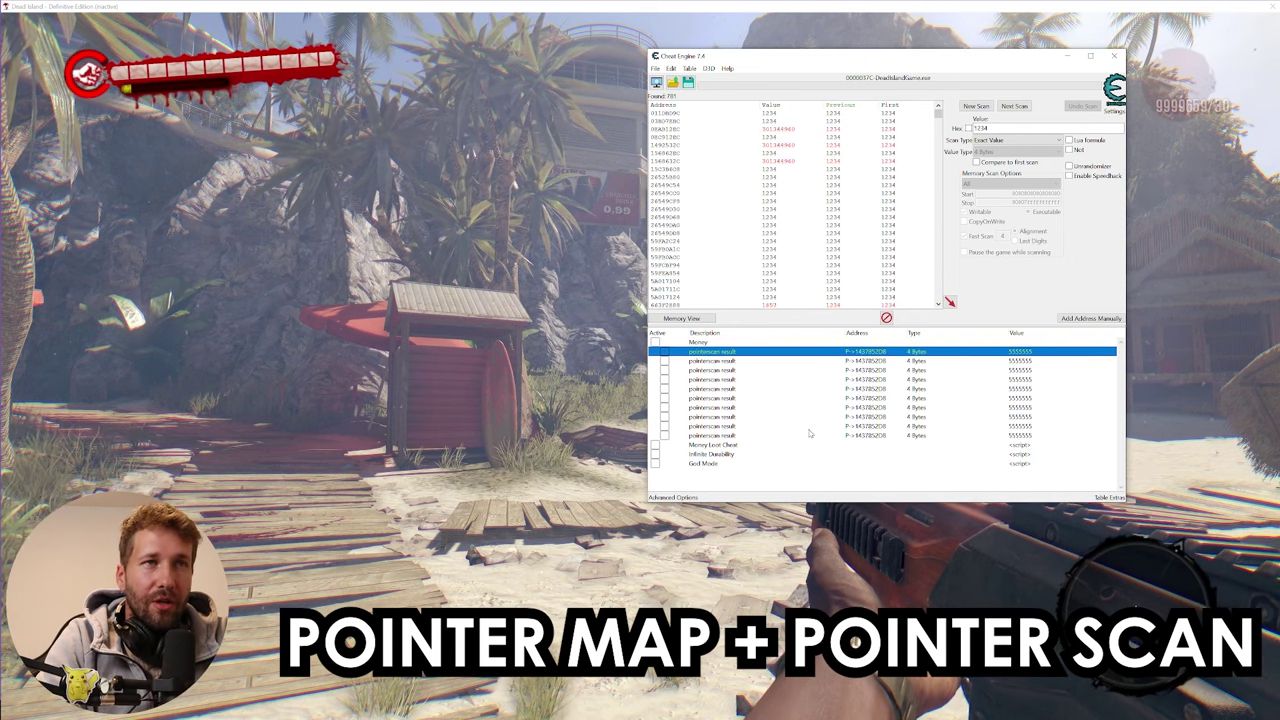
key("Down")
key("Down")
key("Down")
key("Down")
key("Down")
key("Down")
key("Down")
key("Down")
key("Down")
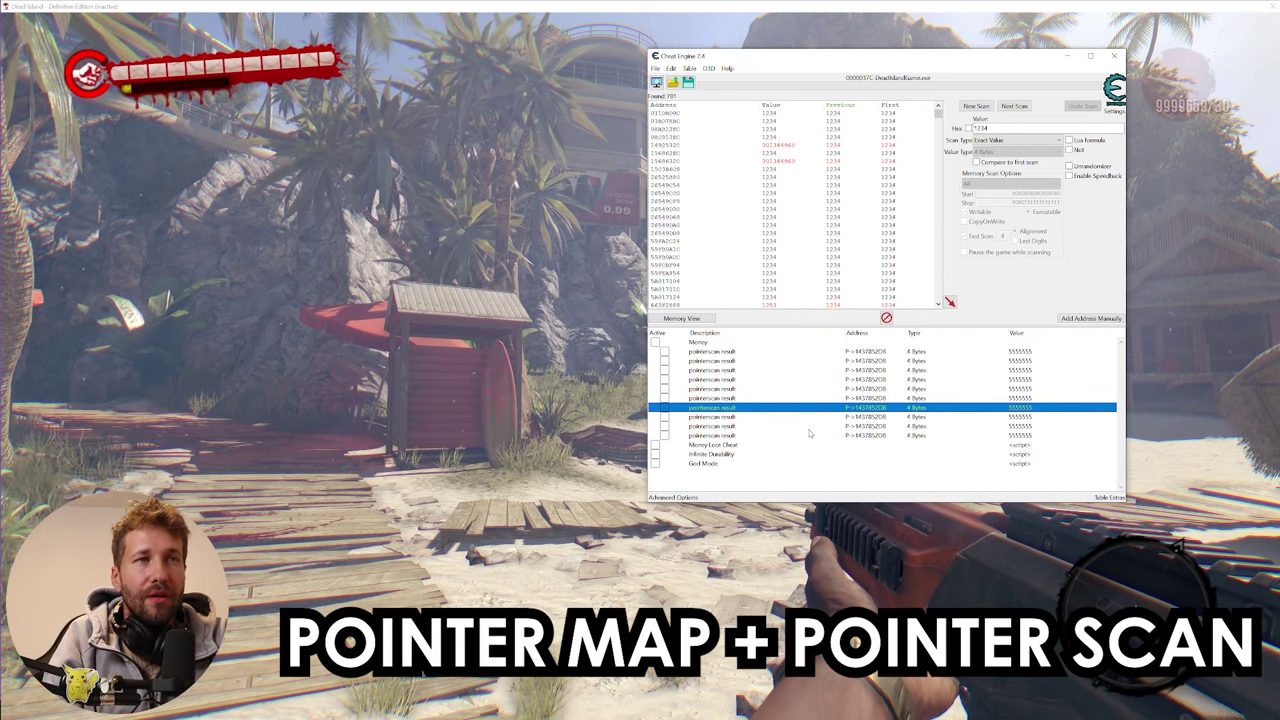
key("Up")
key("Up")
key("Up")
key("Up")
key("Up")
key("Up")
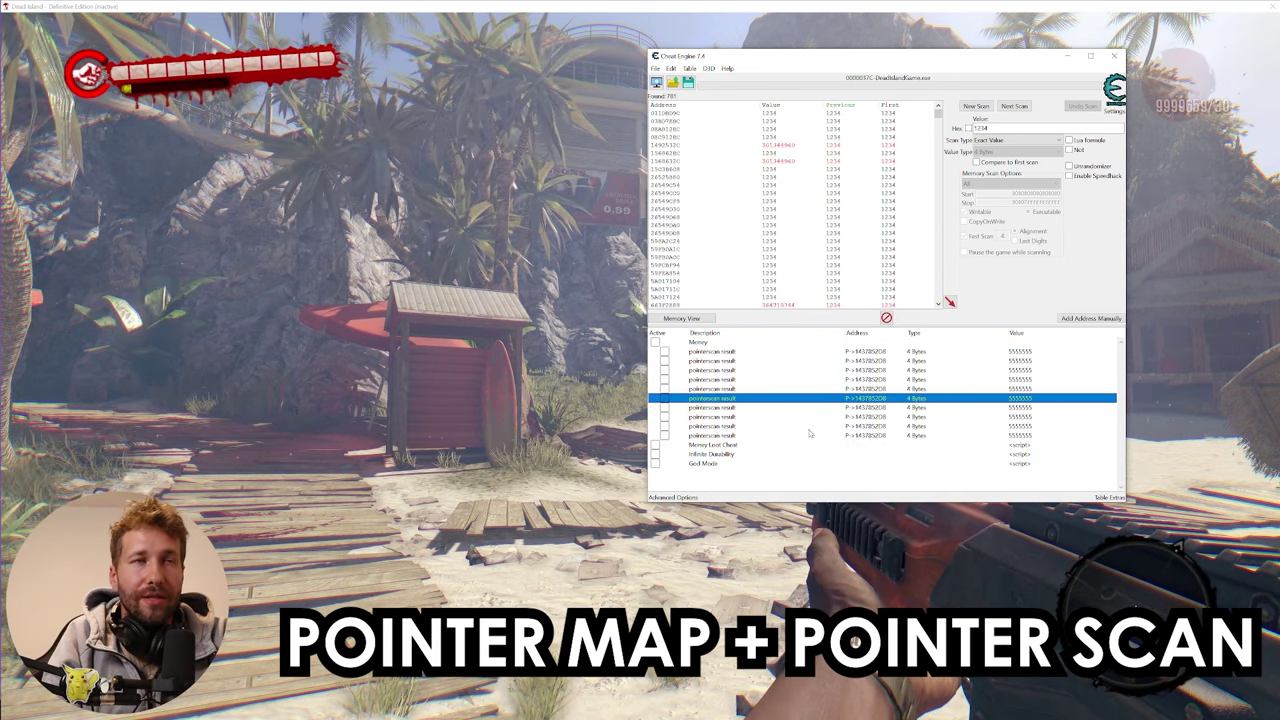
key("Up")
key("Up")
key("Up")
key("Up")
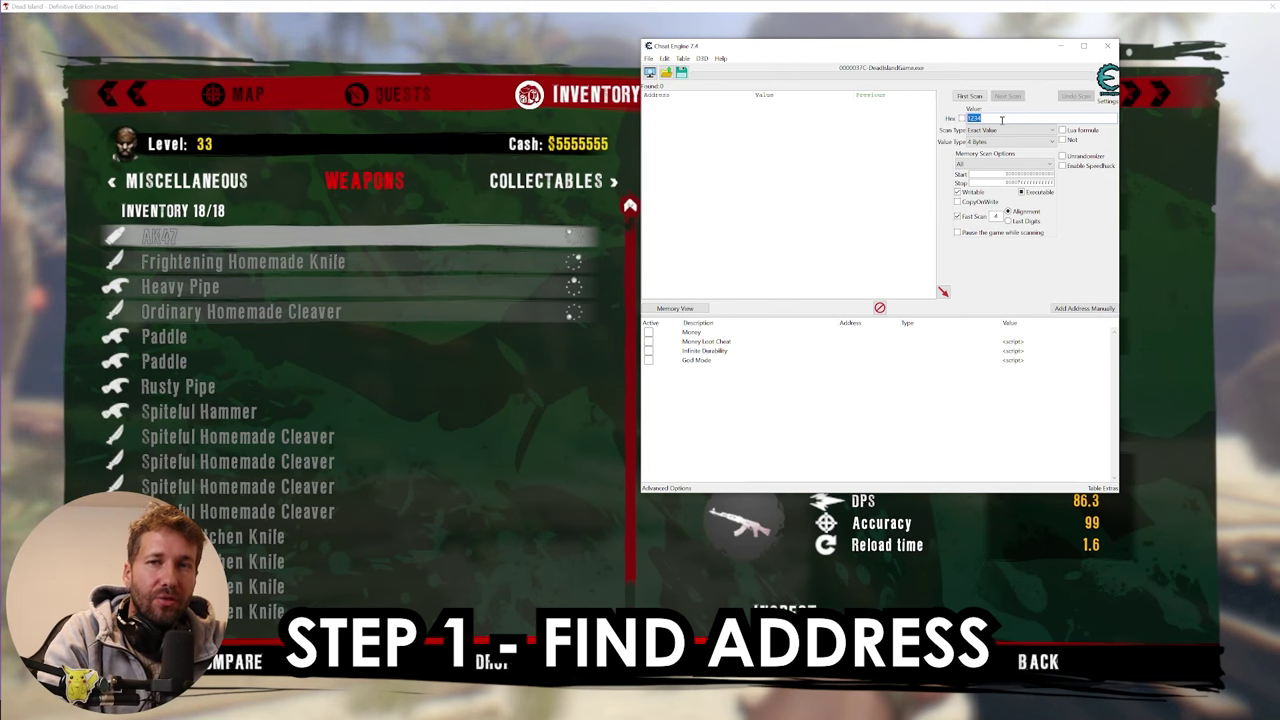
Run a first scan for 5555555 and select the resulting Cash entry at 1437852D8.
type("5555555")
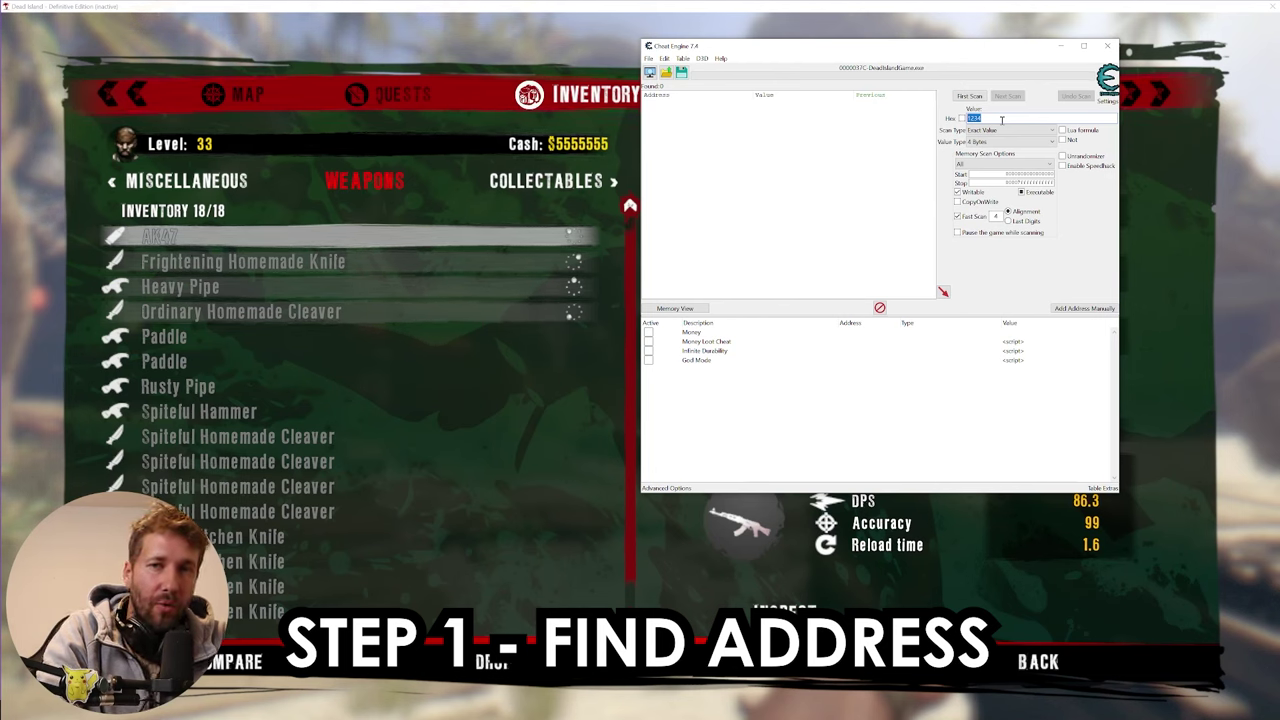
key("Return")
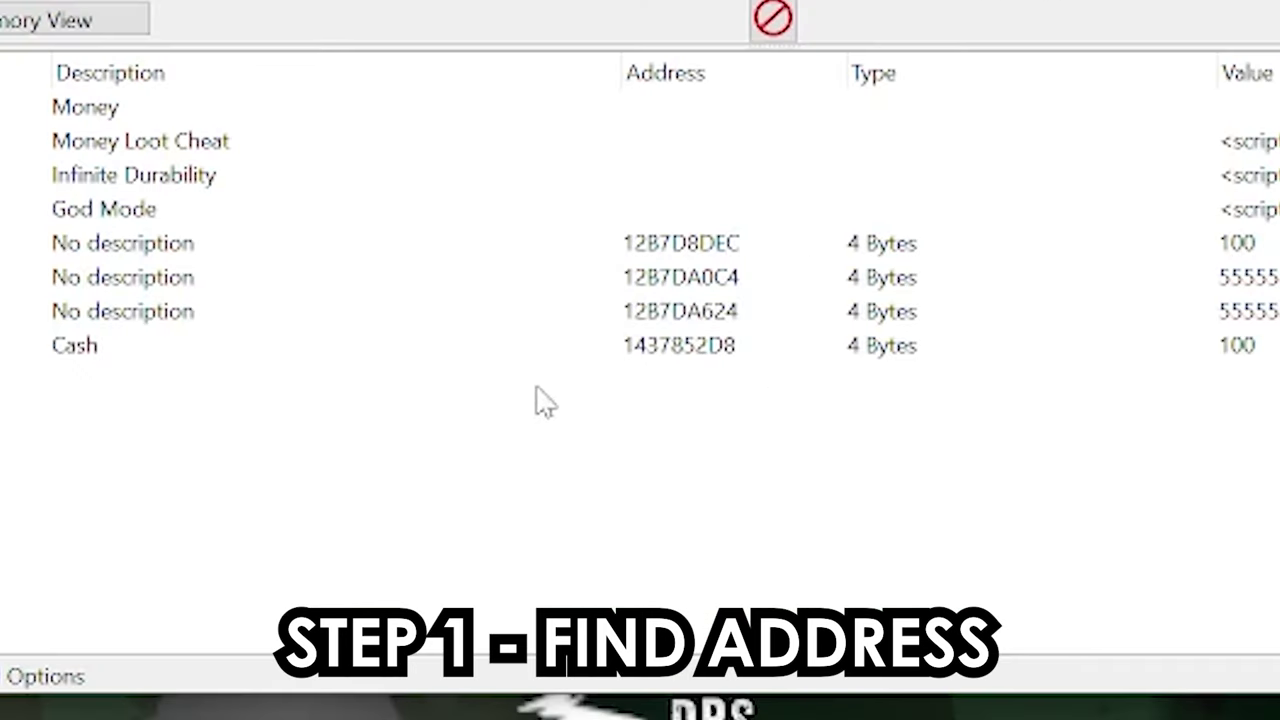
left_click(690, 350)
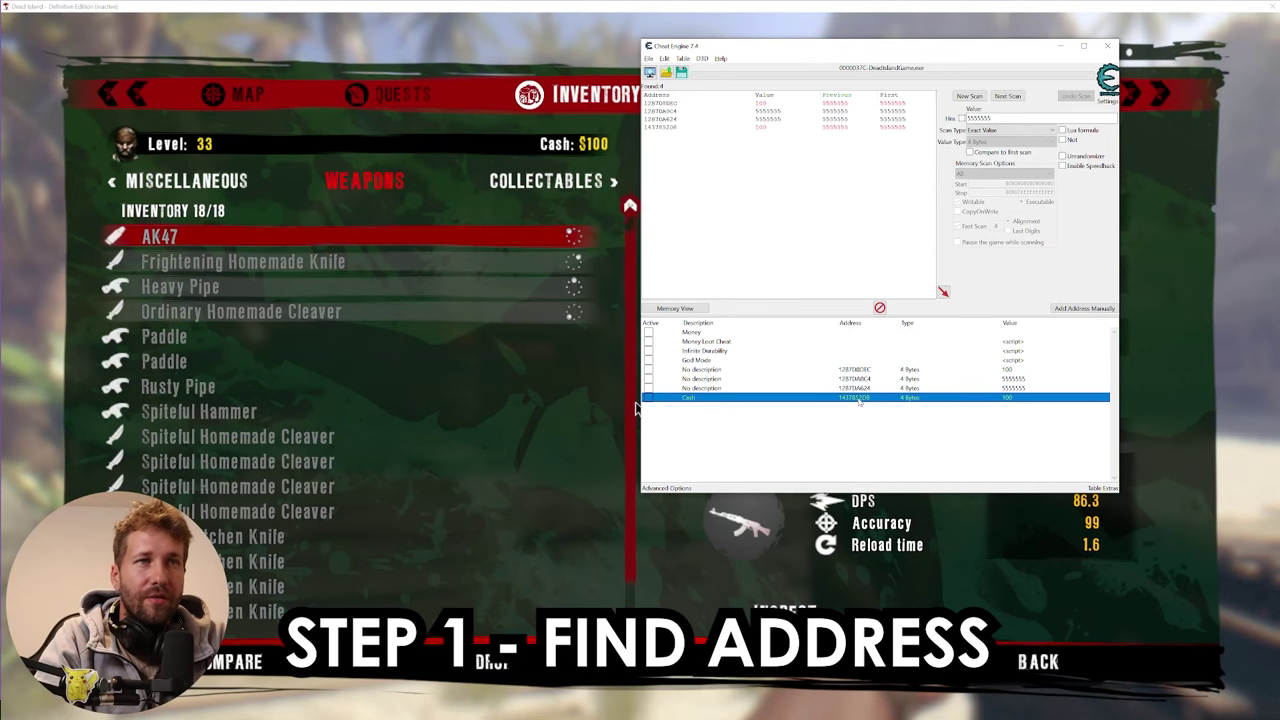
left_click(634, 408)
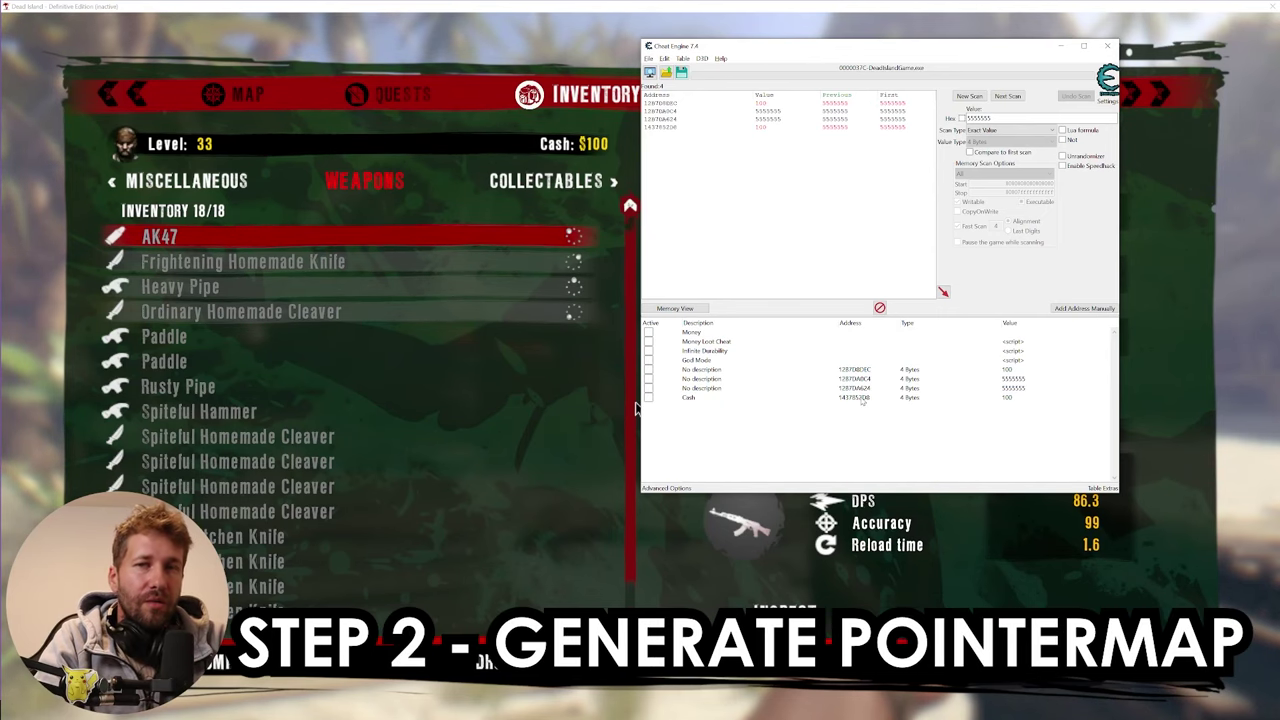
Generate a pointermap for the Cash address and save it as cash1.
right_click(862, 398)
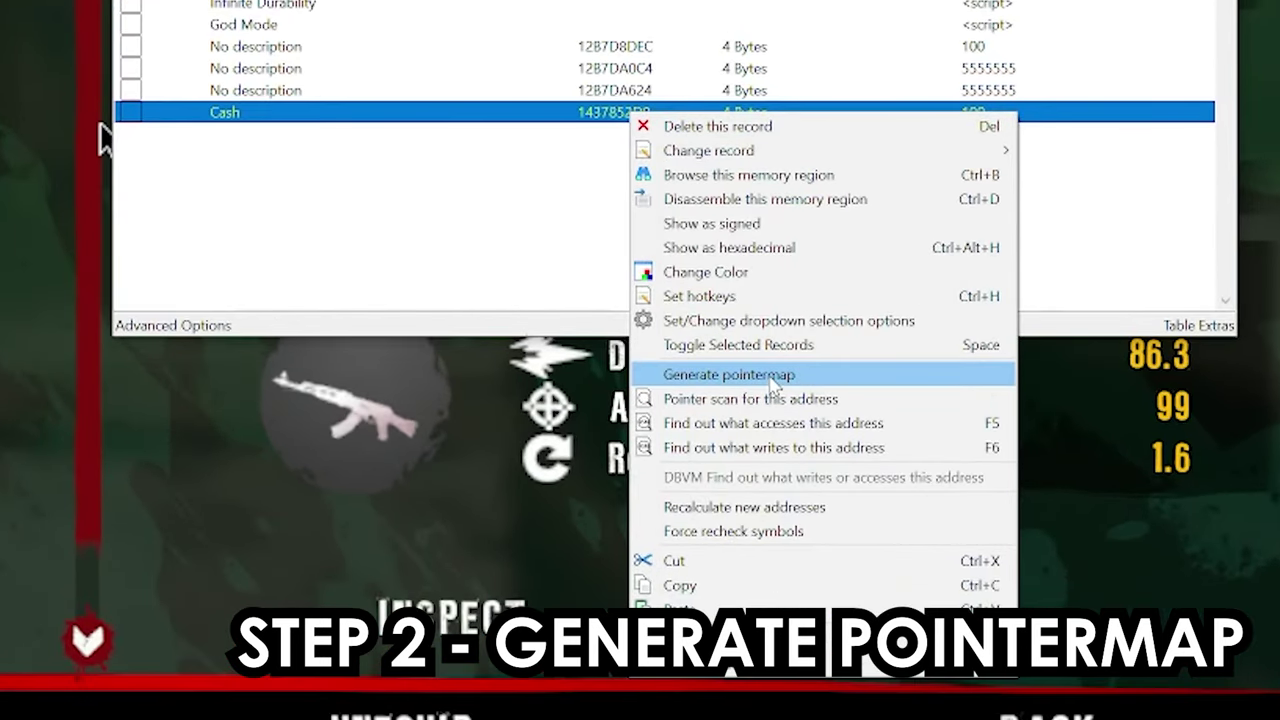
left_click(772, 381)
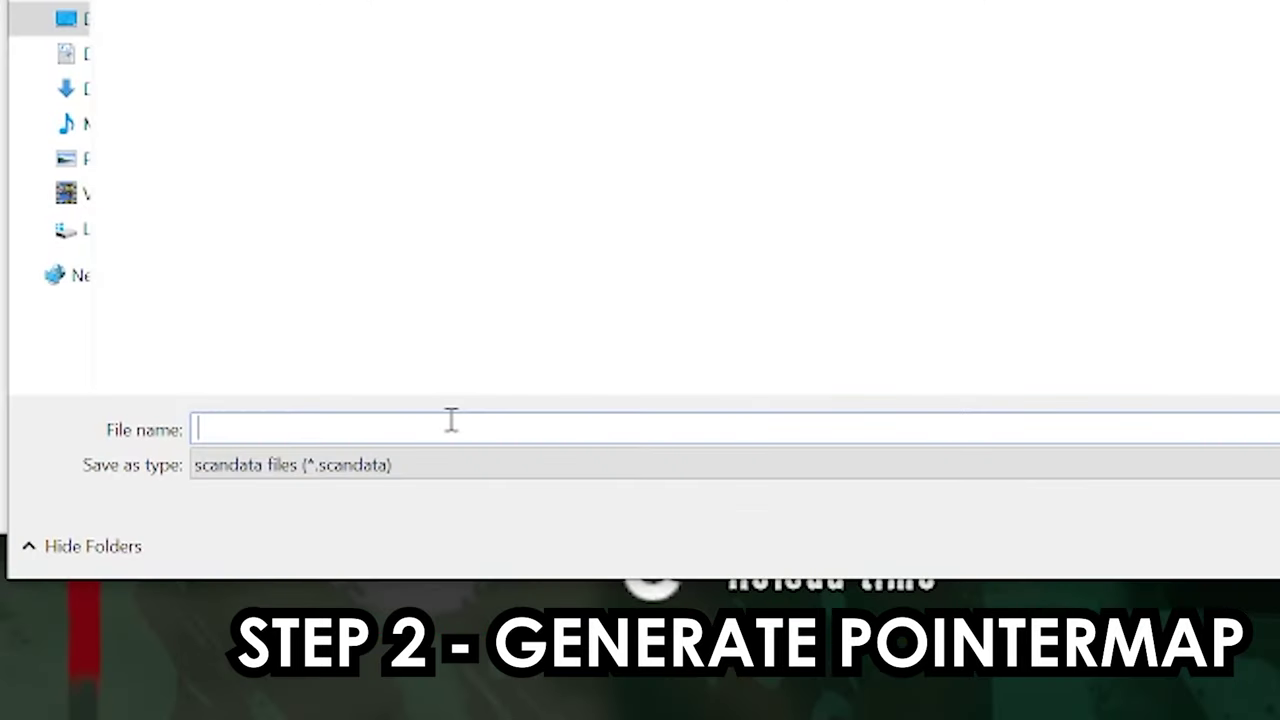
type("cash1")
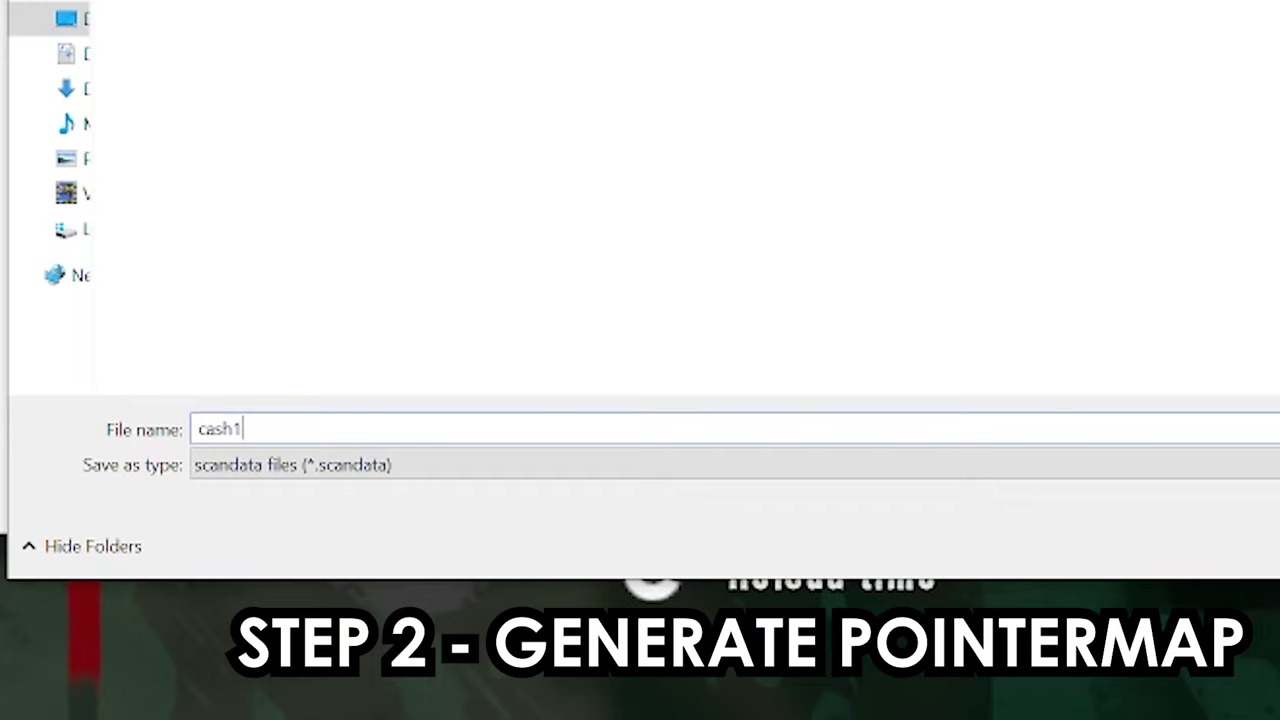
key("Return")
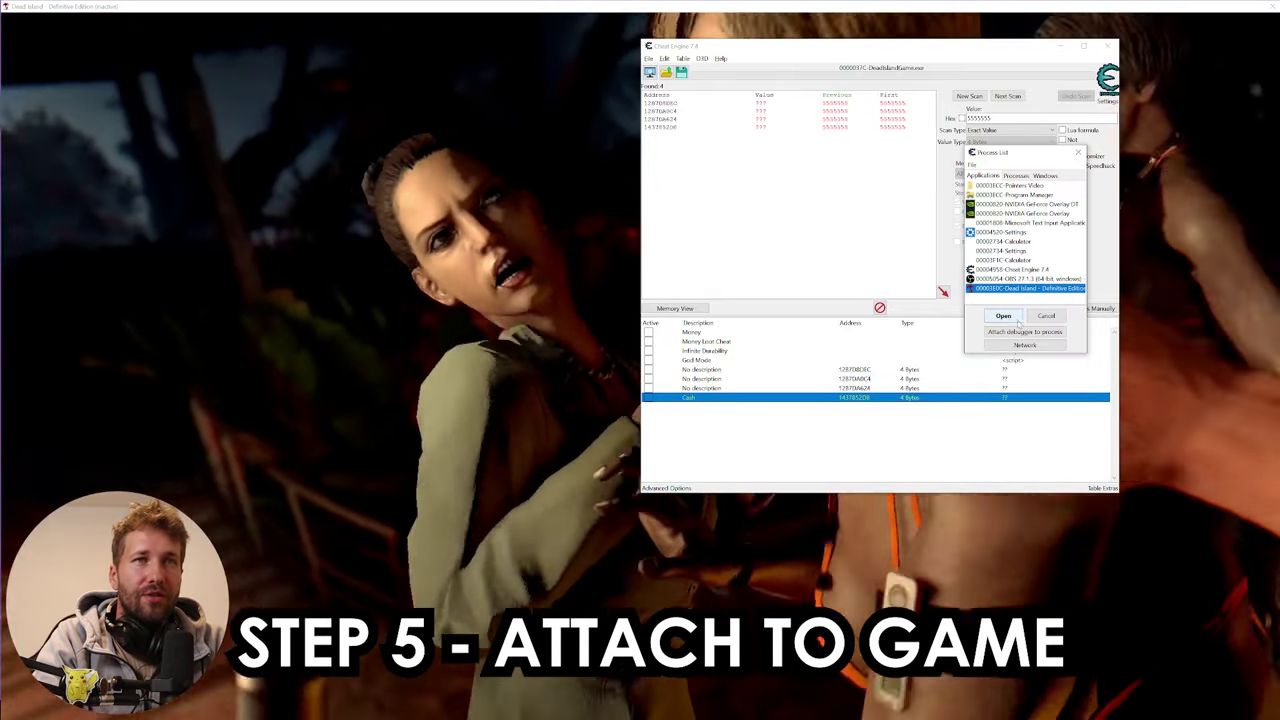
Attach Cheat Engine to the restarted Dead Island process.
left_click(1004, 316)
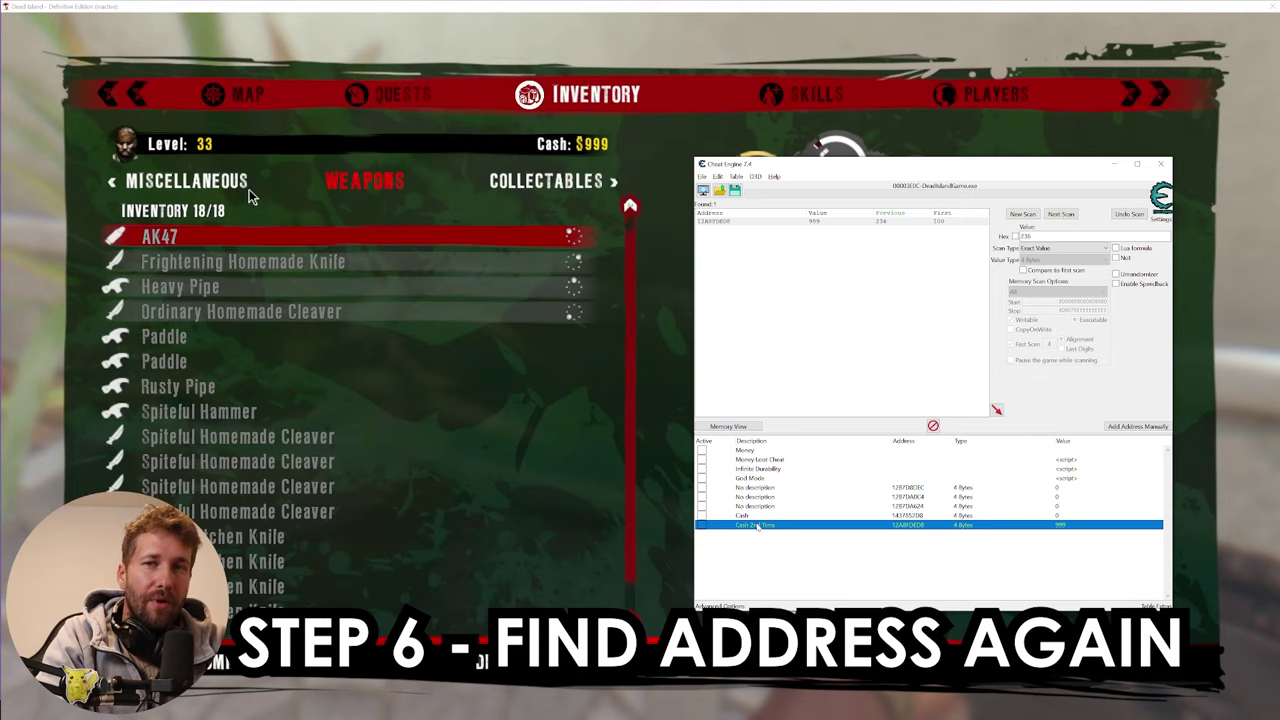
left_click(908, 524)
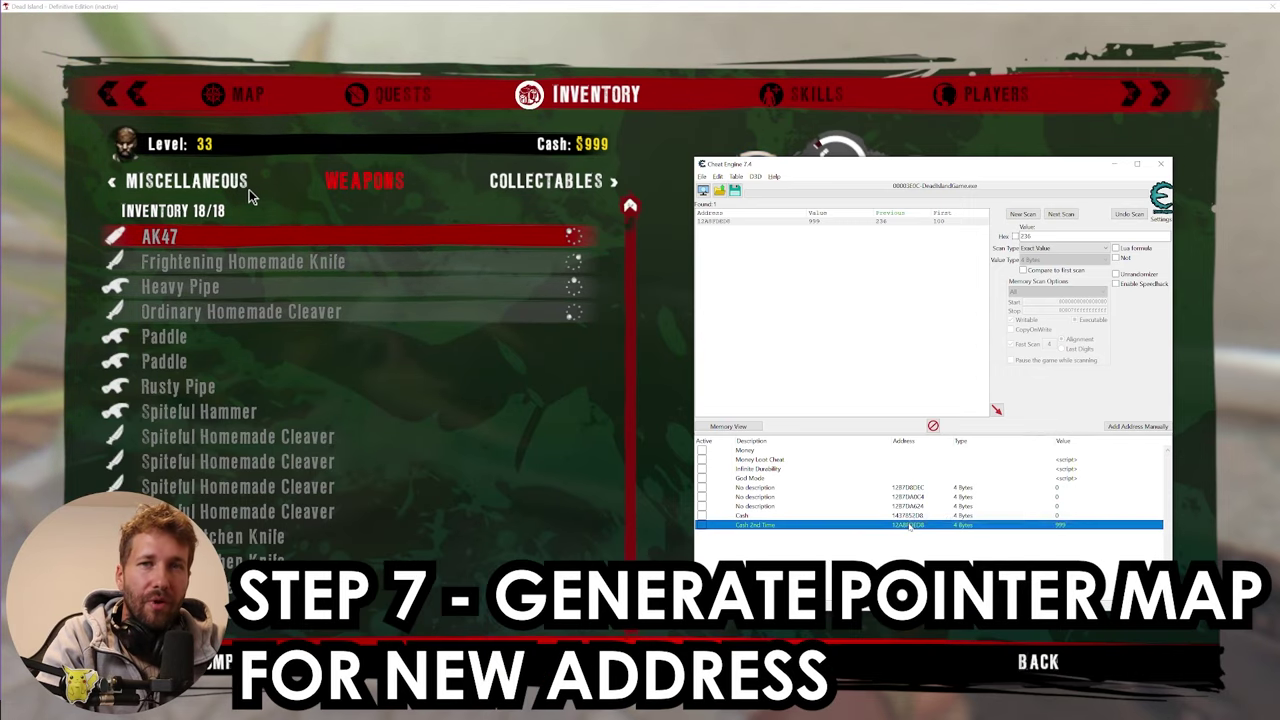
right_click(908, 524)
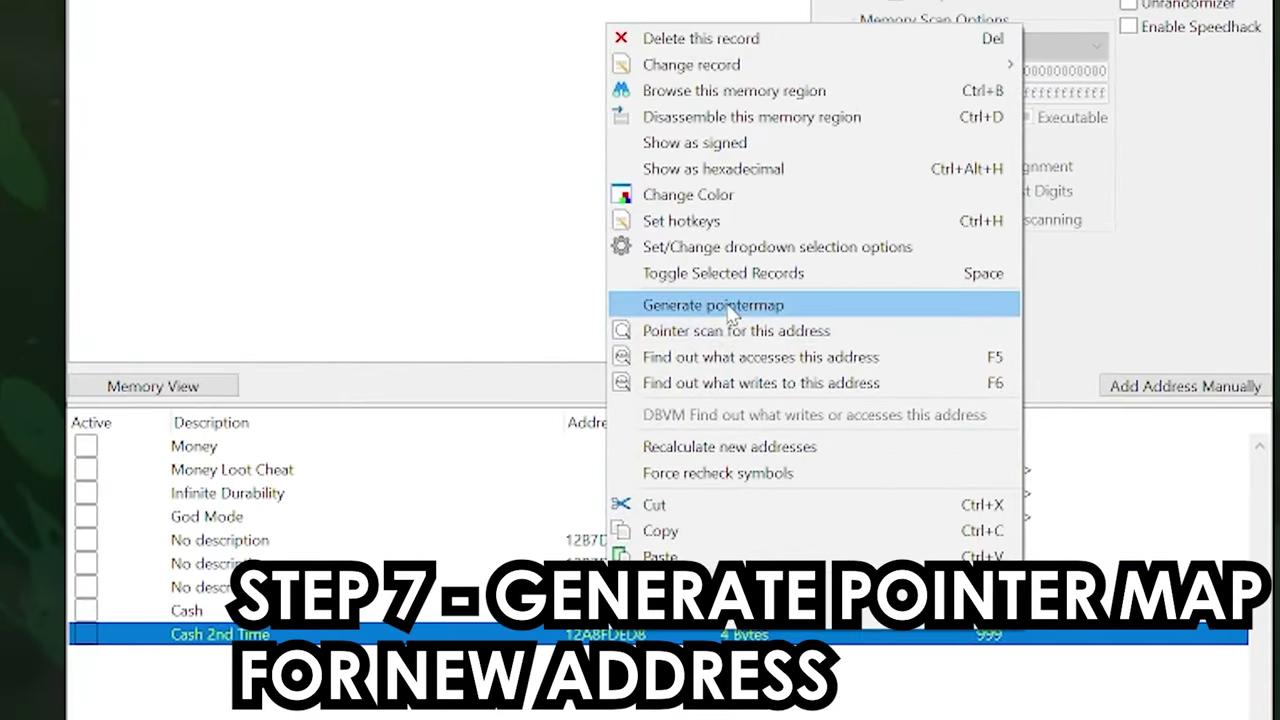
left_click(730, 306)
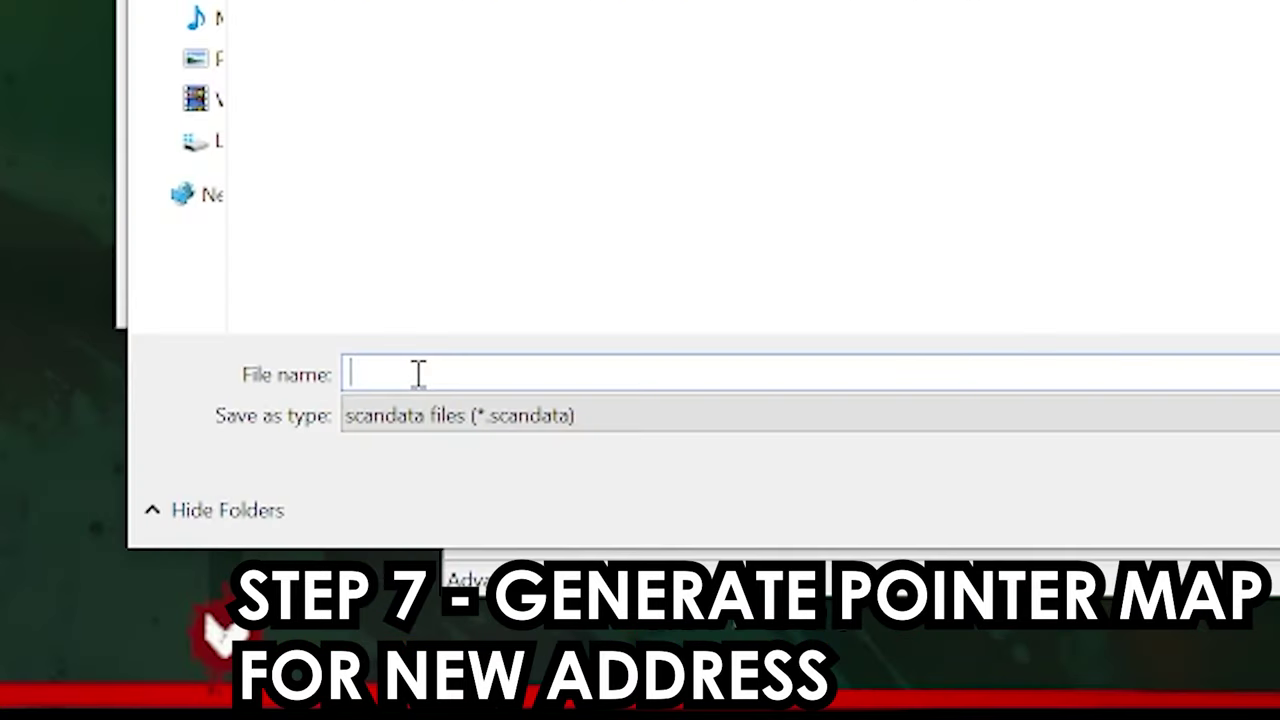
type("cash2")
key("Return")
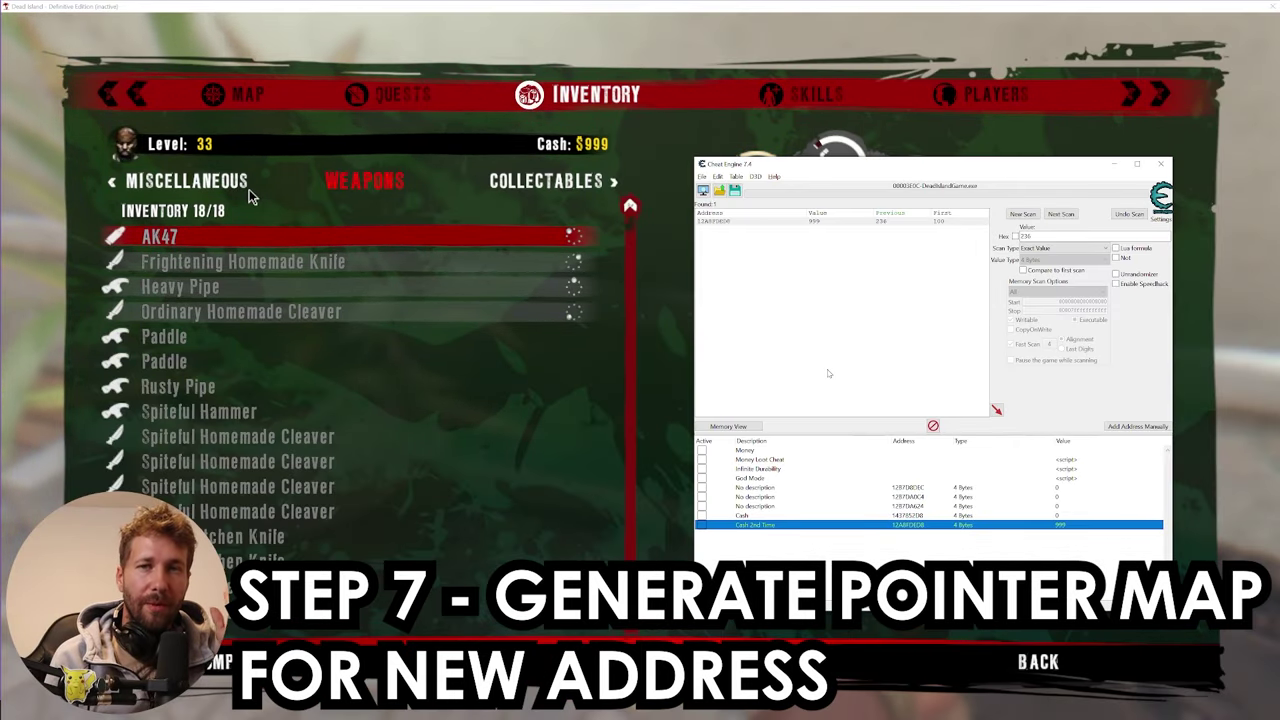
left_click(913, 553)
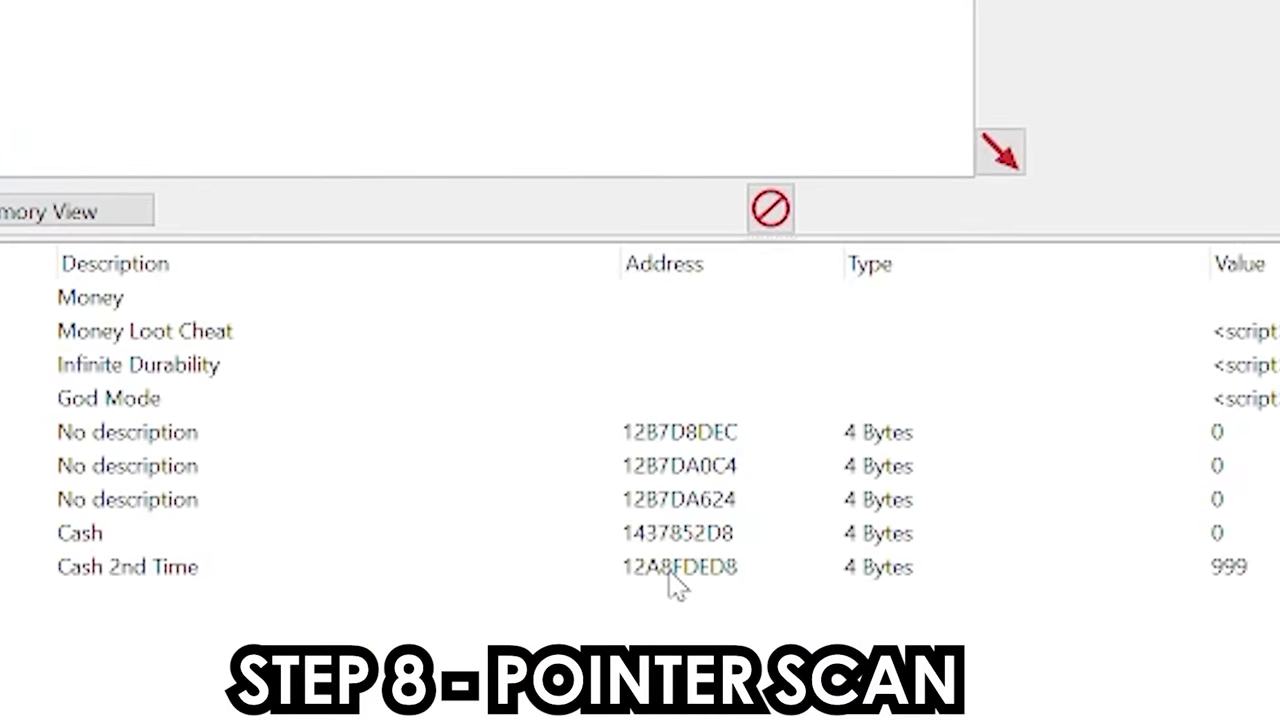
Start a pointer scan for Cash 2nd Time using the saved cash2.scandata pointermap.
right_click(676, 588)
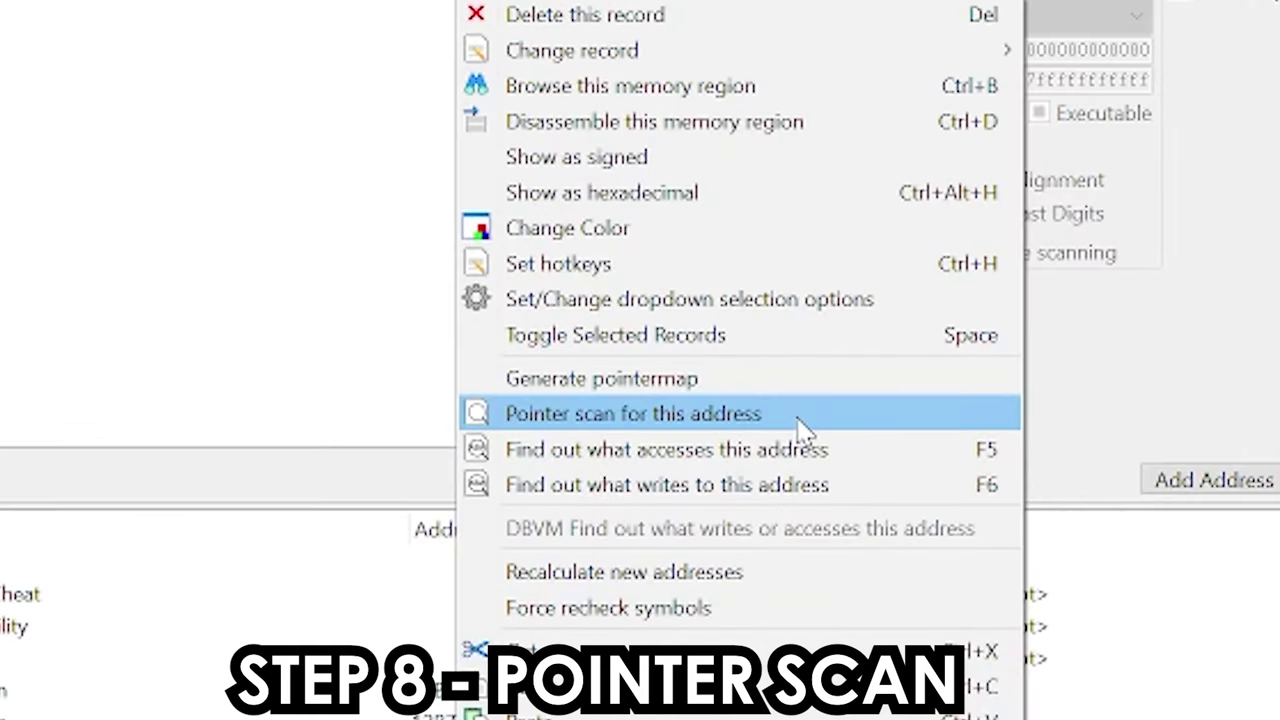
left_click(798, 414)
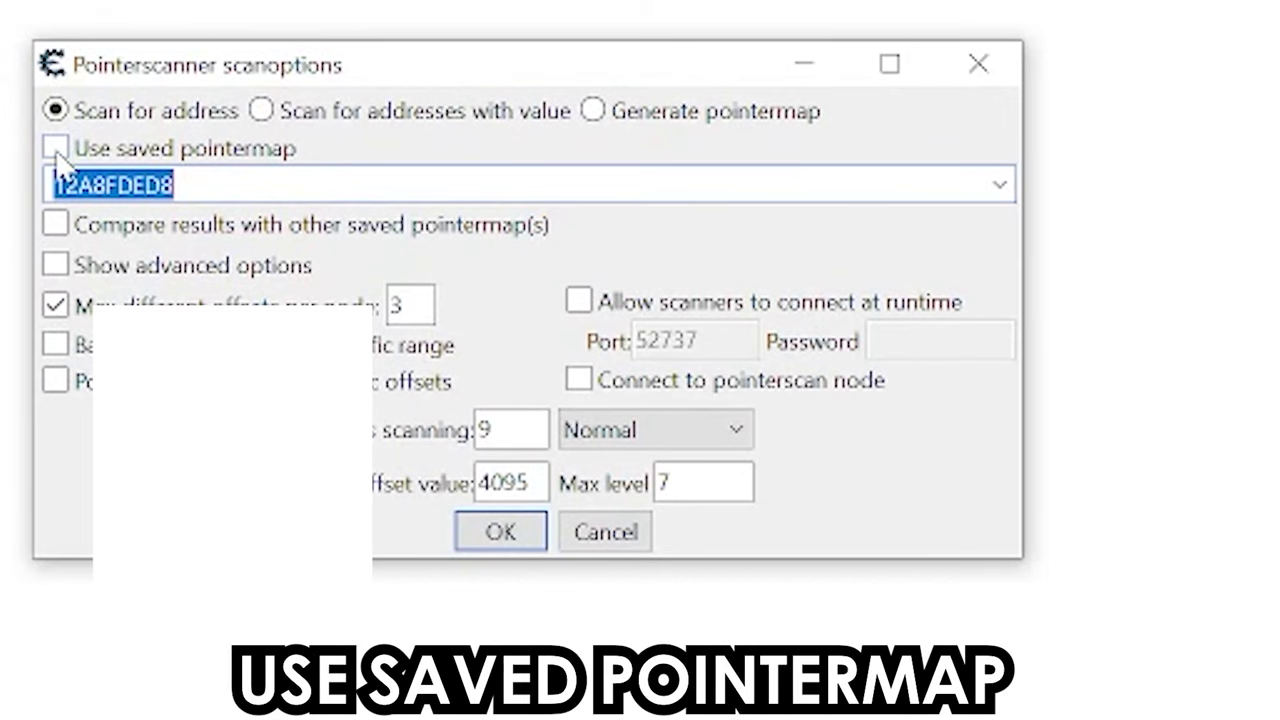
left_click(55, 148)
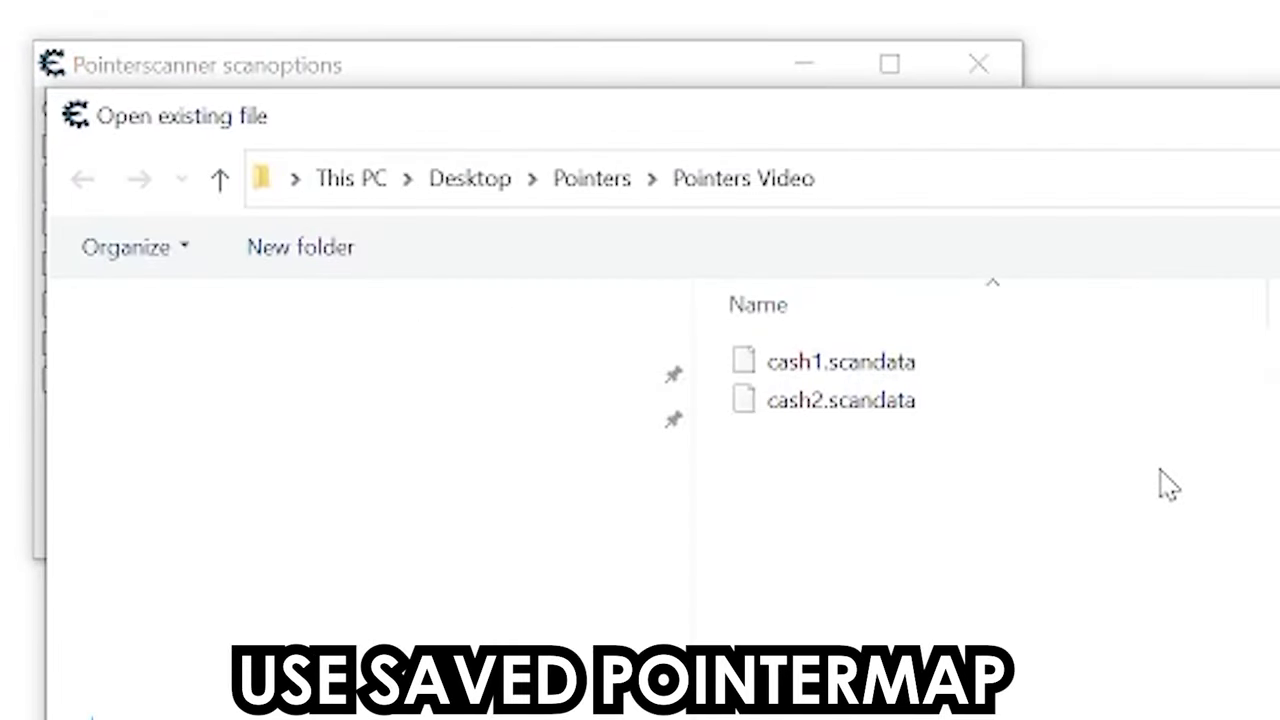
left_click(822, 418)
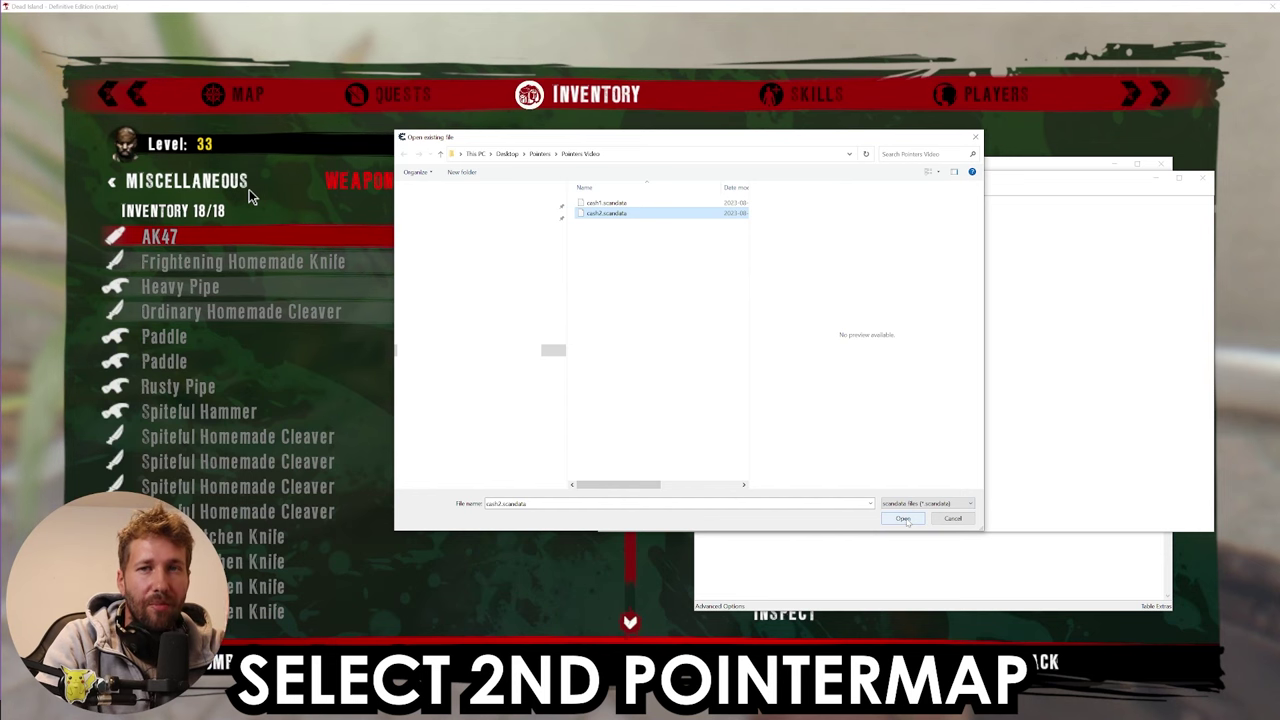
left_click(903, 518)
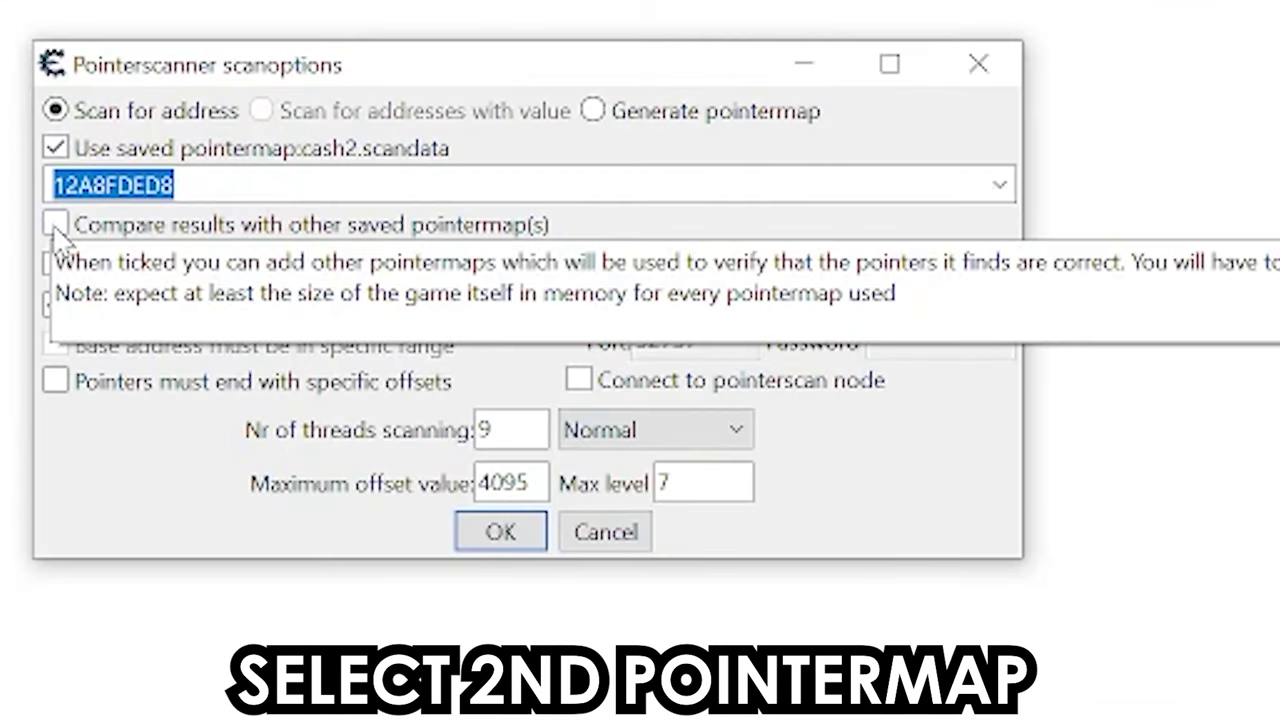
Compare against cash1.scandata, using address 1437852D8 (Cash).
left_click(55, 227)
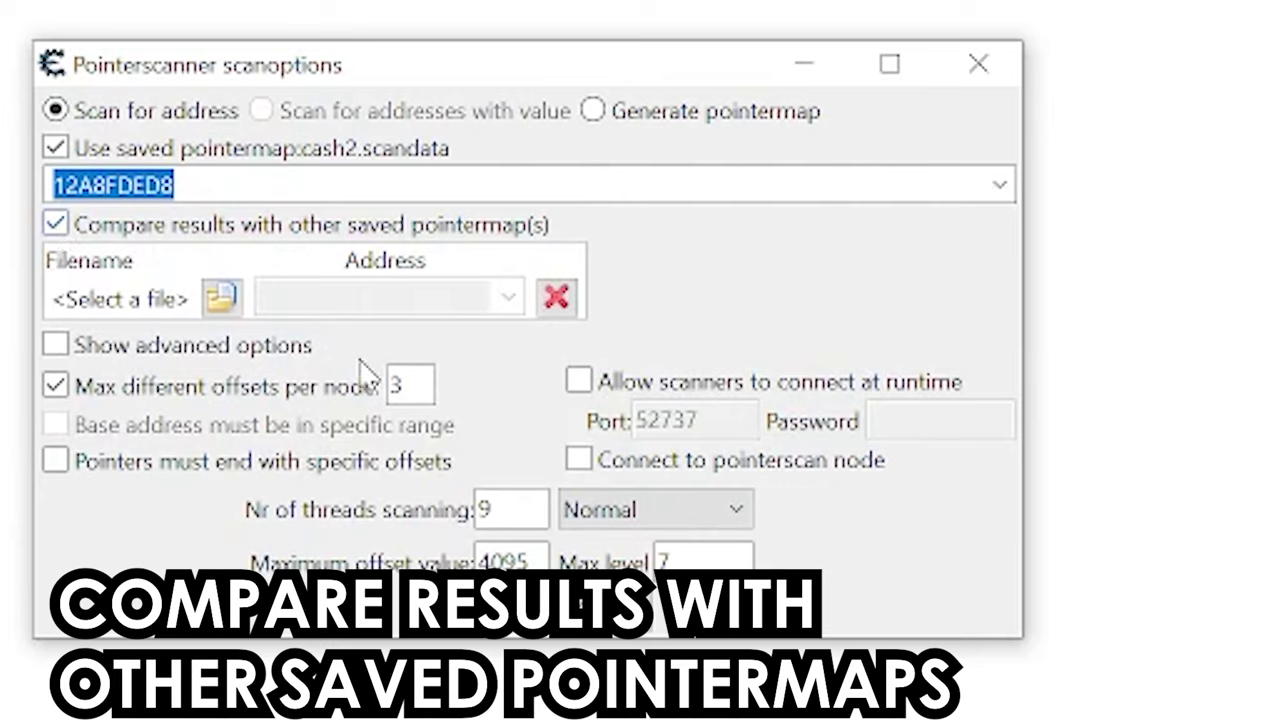
left_click(220, 297)
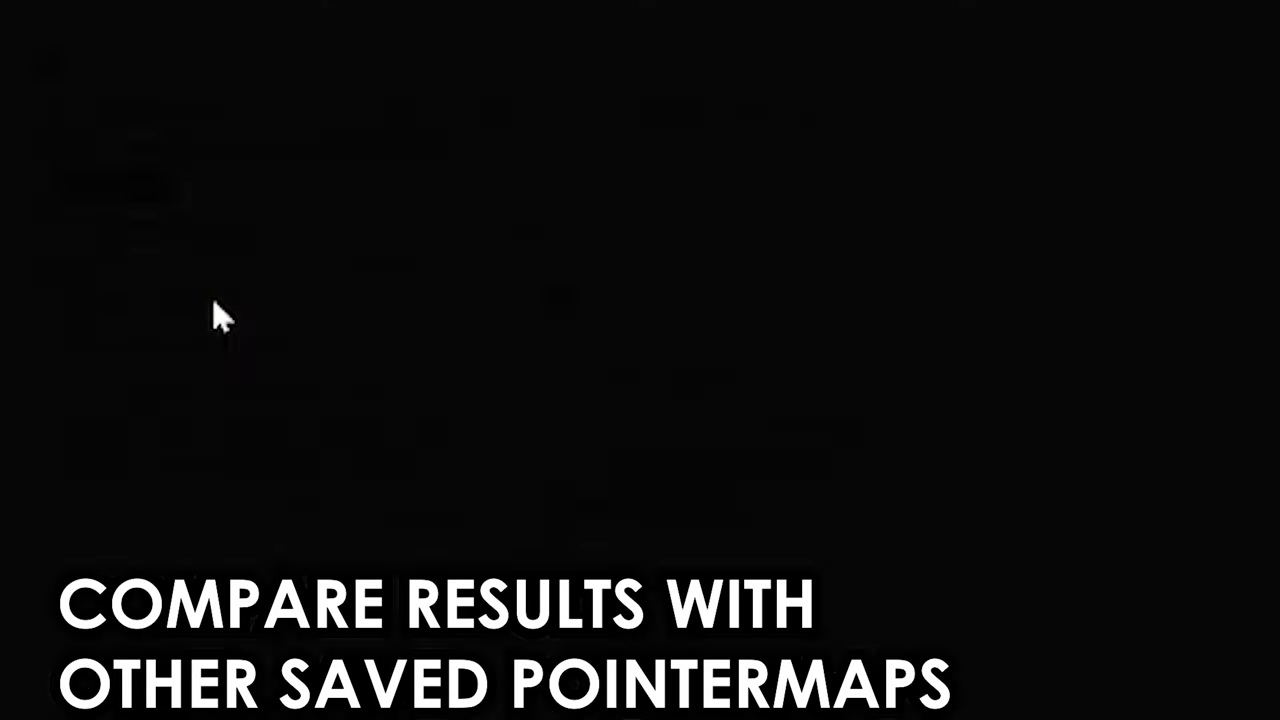
left_click(846, 314)
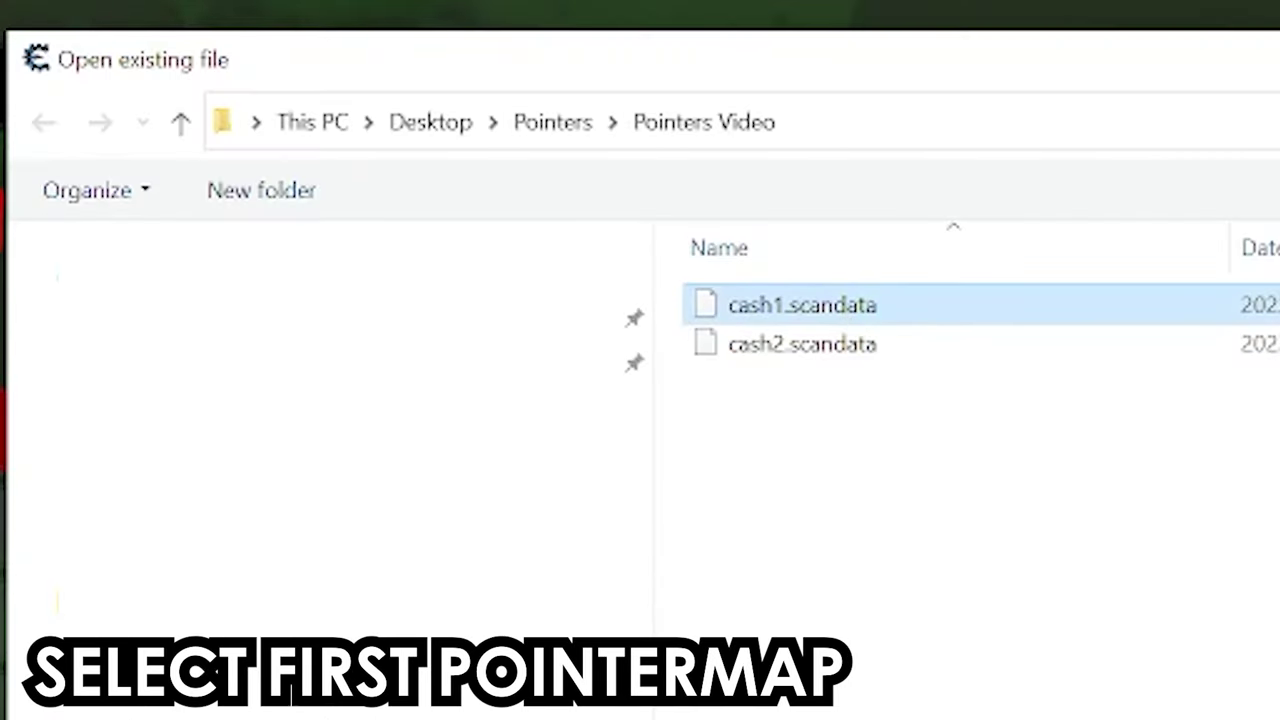
key("Return")
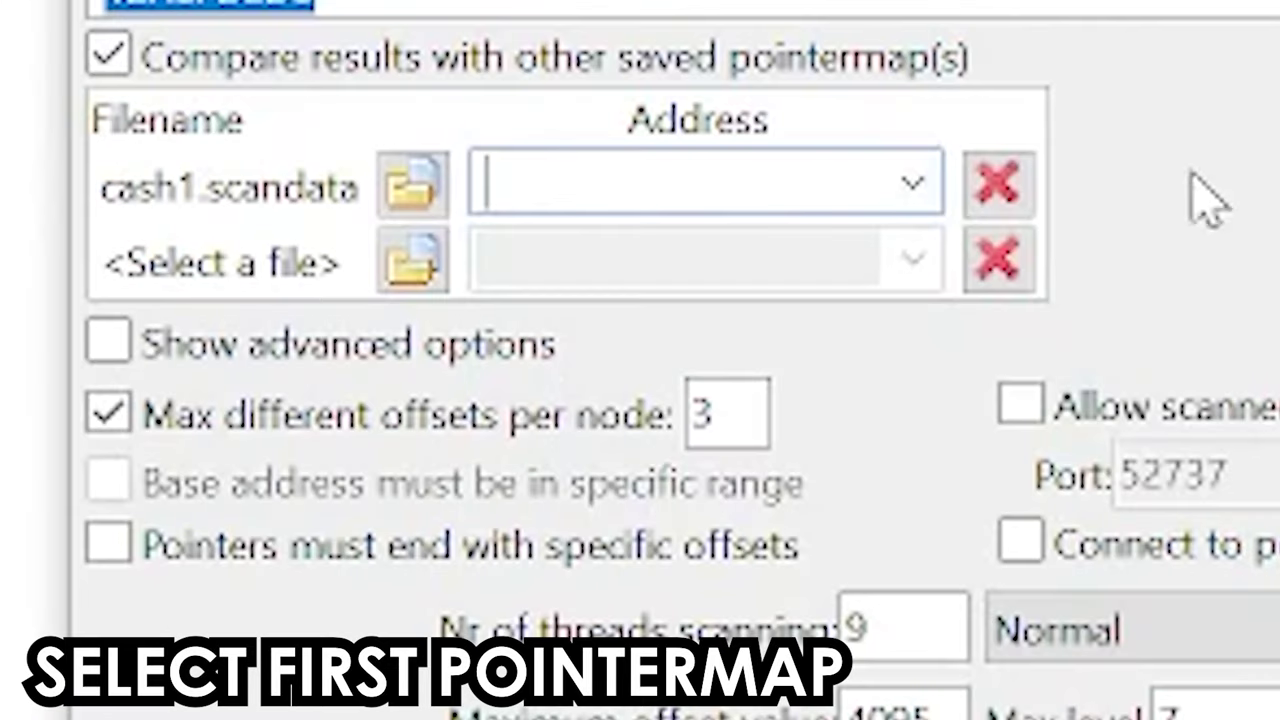
left_click(915, 188)
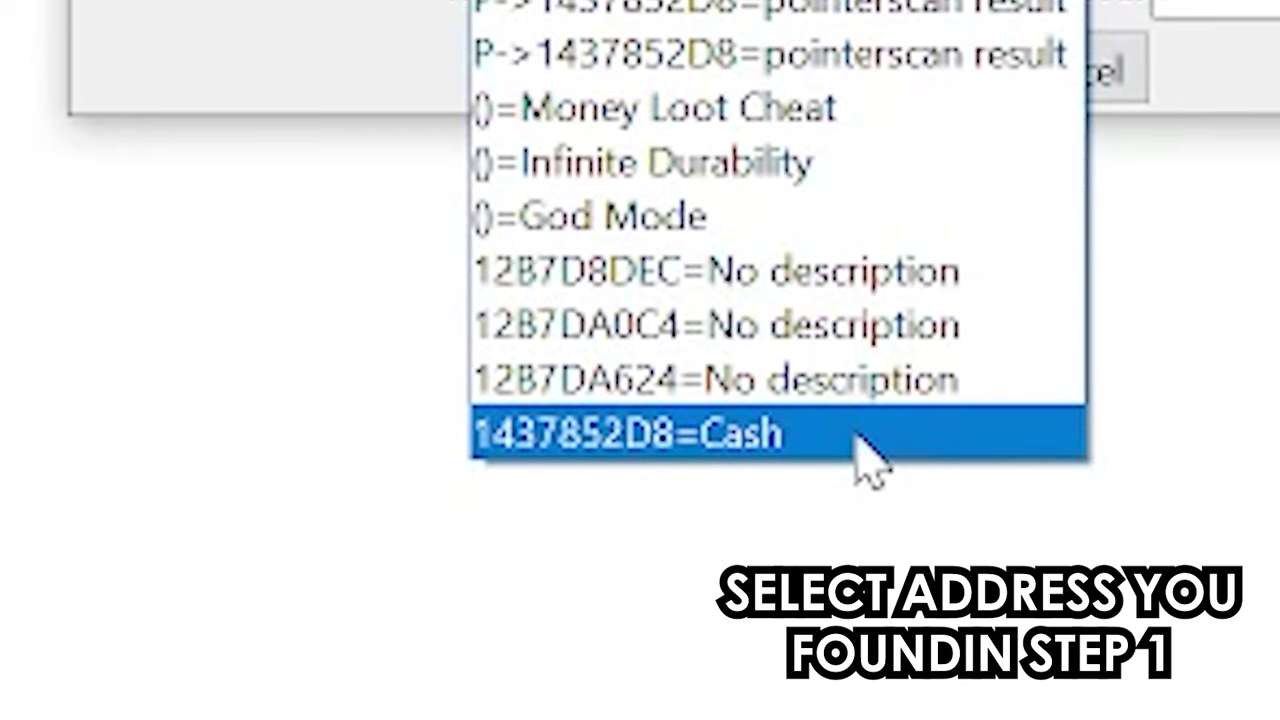
left_click(858, 440)
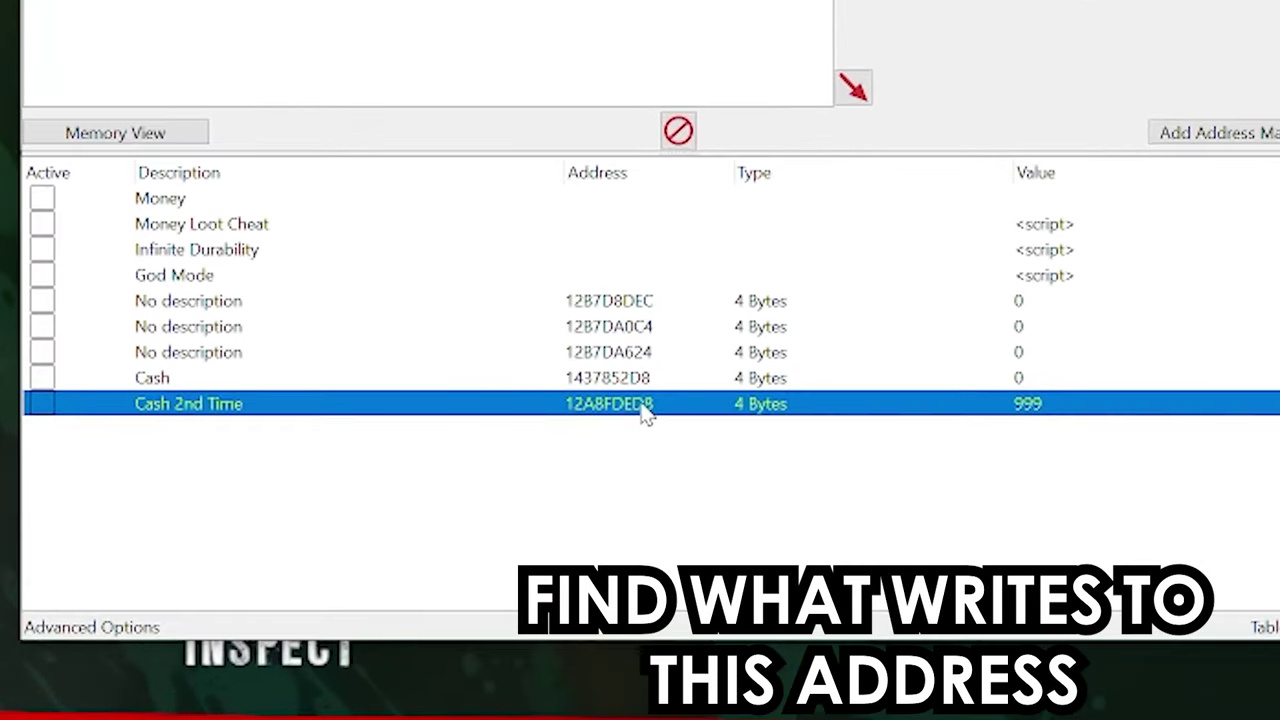
Monitor what writes to the Cash 2nd Time address, allowing the debugger to attach.
right_click(645, 415)
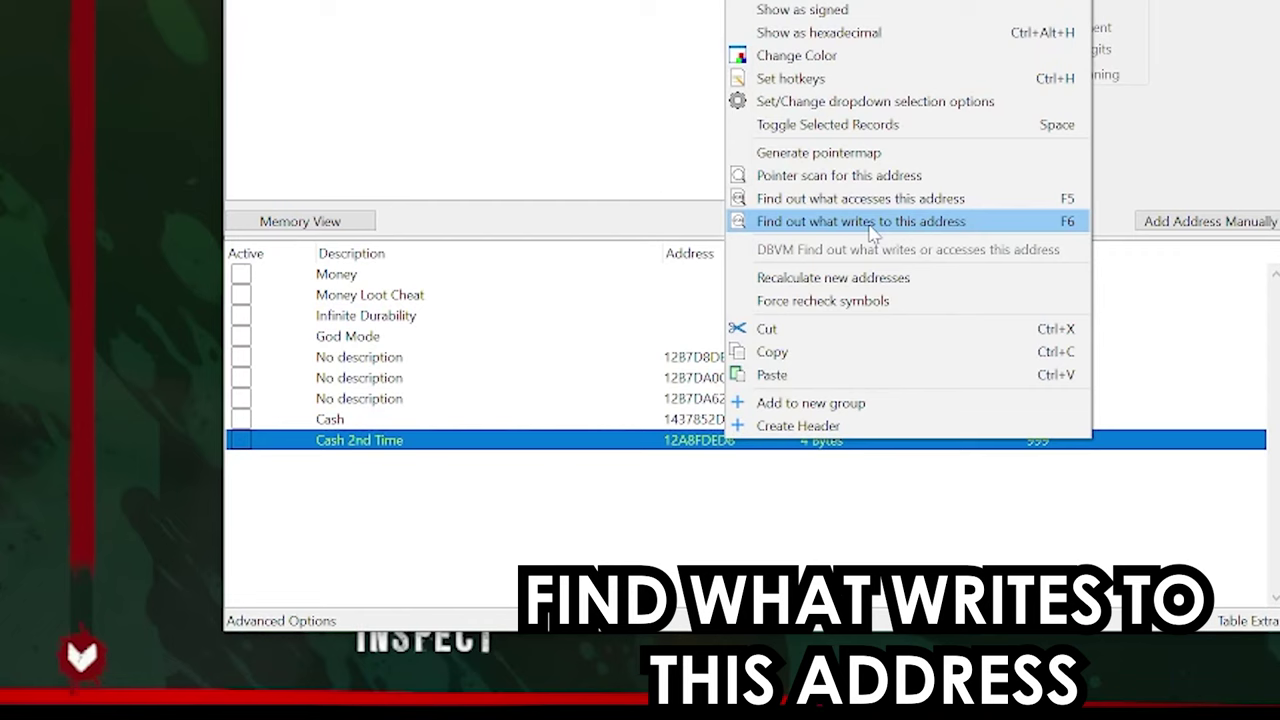
left_click(869, 227)
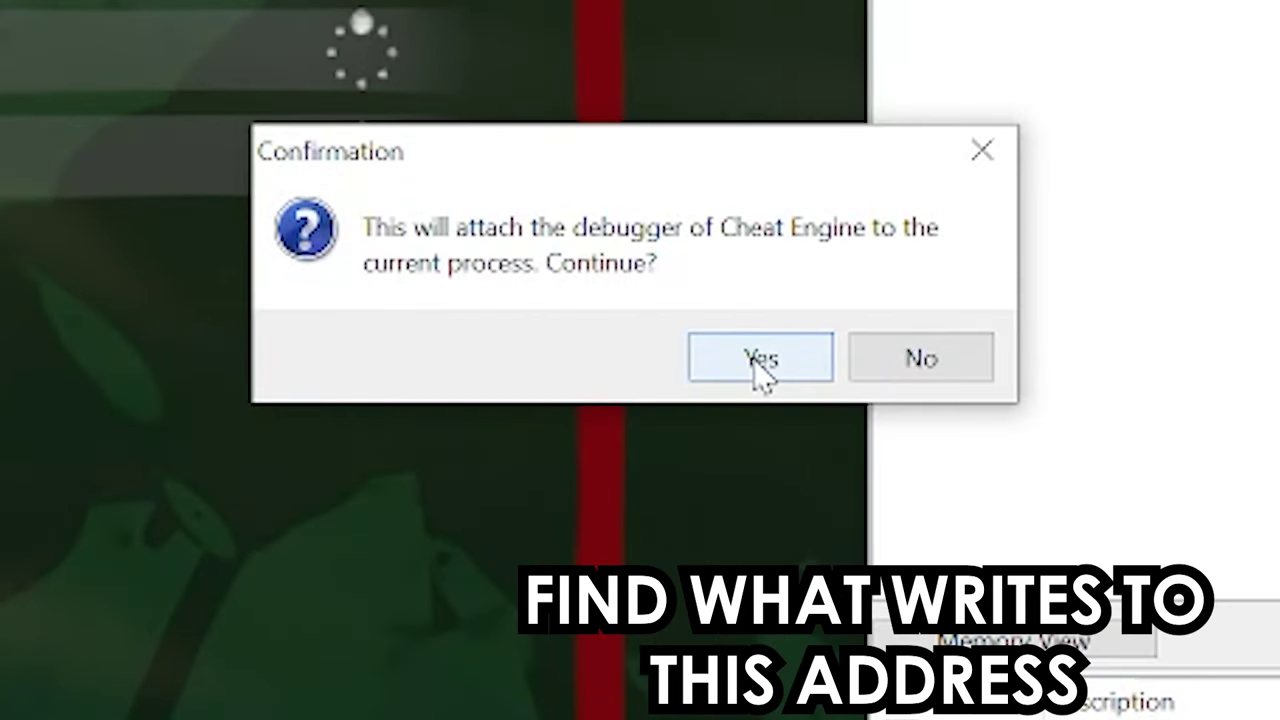
left_click(757, 362)
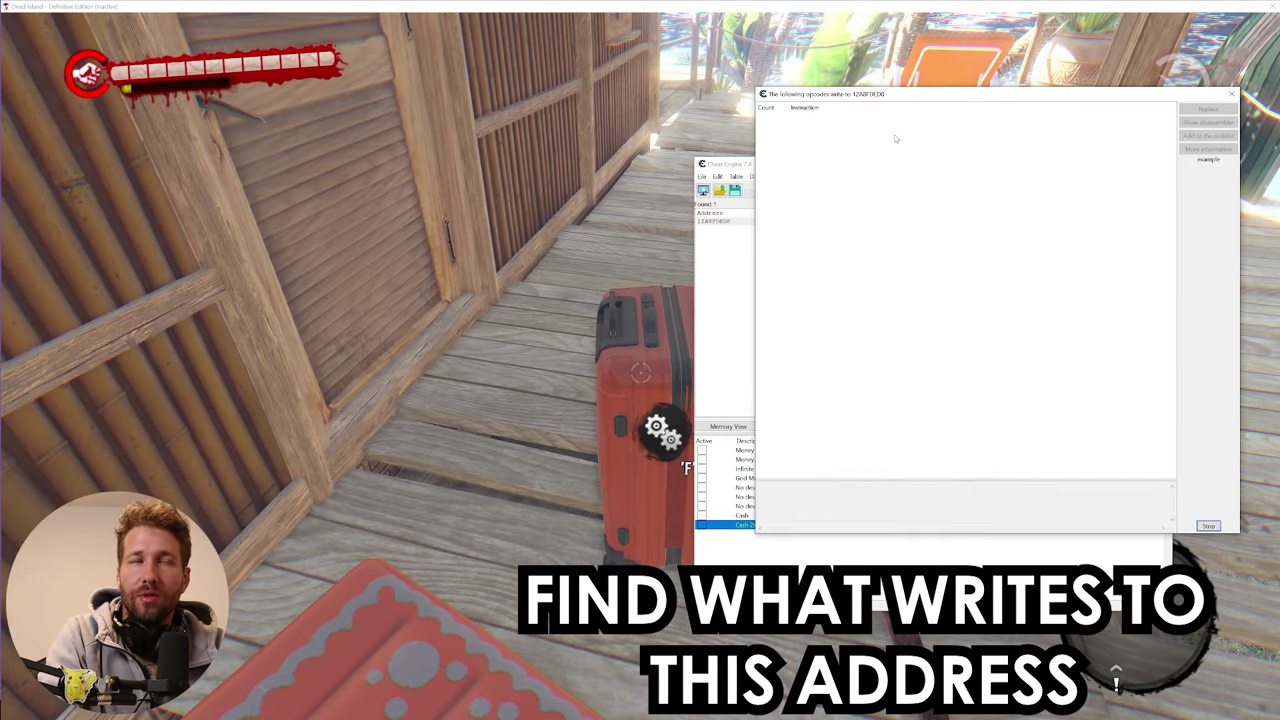
Loot a suitcase in Dead Island to change the cash, then inspect the caught add [rbx+00000BC8],edi instruction.
left_click(544, 298)
key("f")
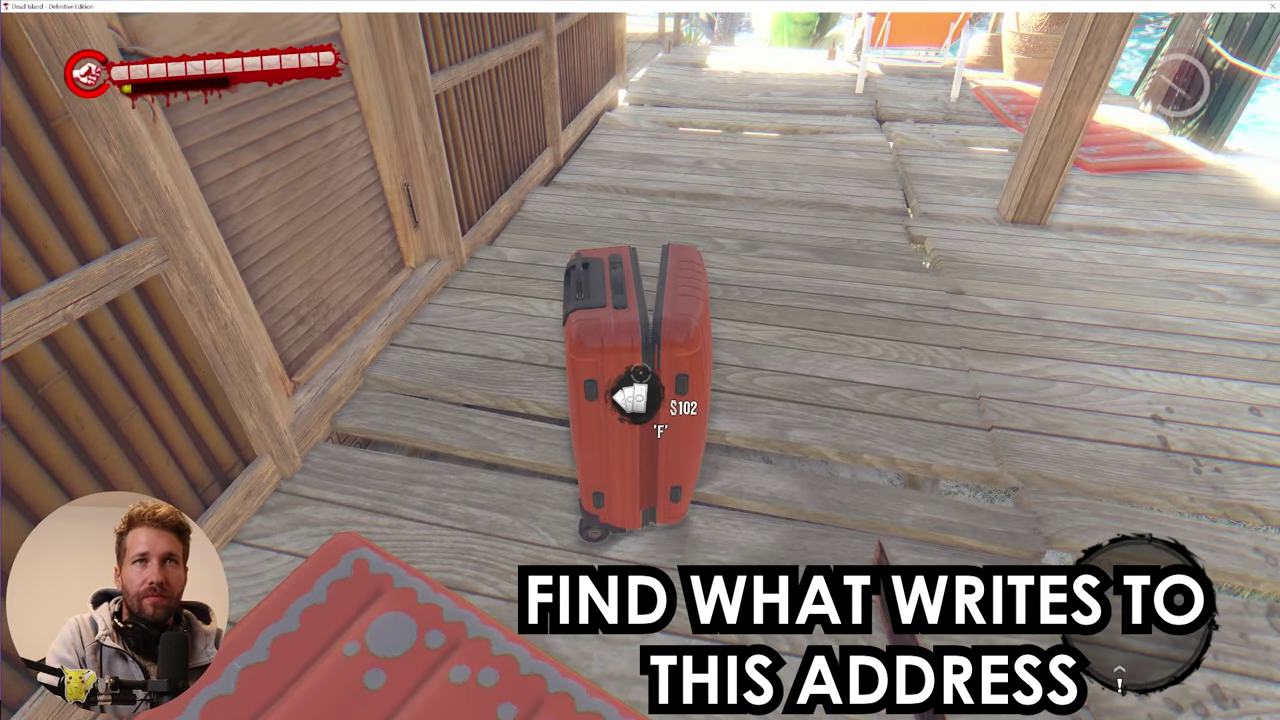
key("alt+Tab")
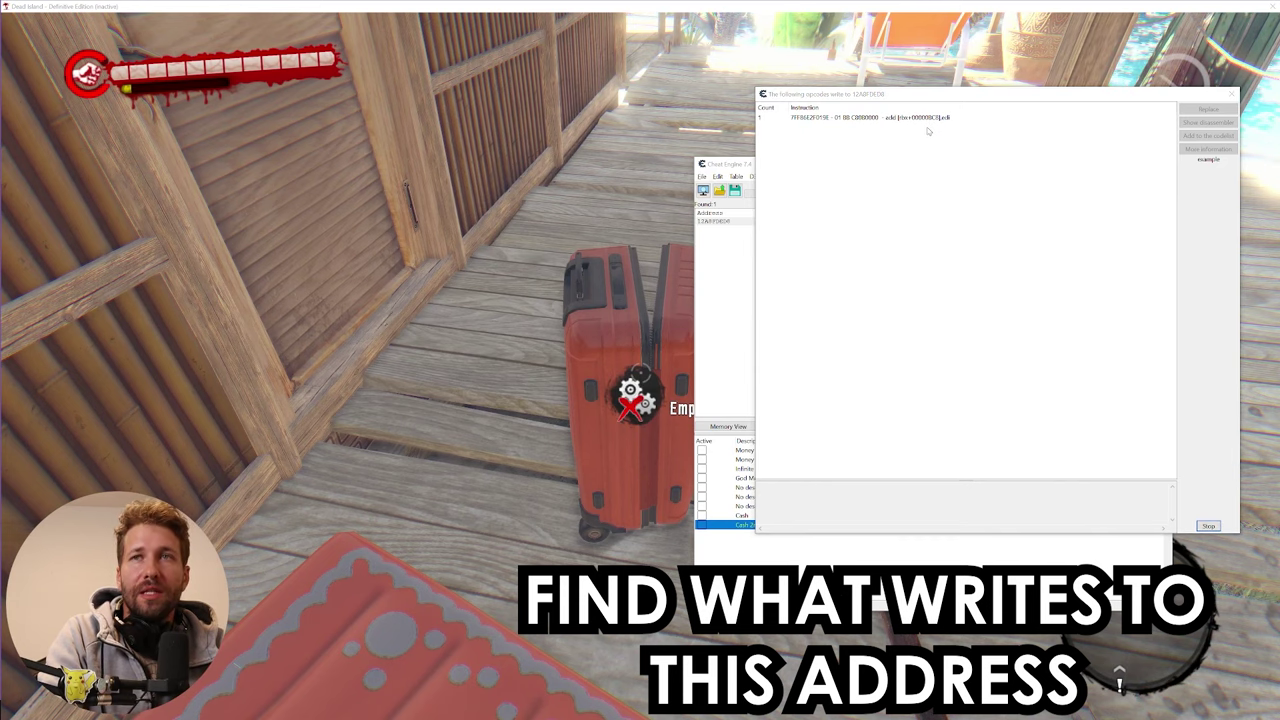
left_click(880, 118)
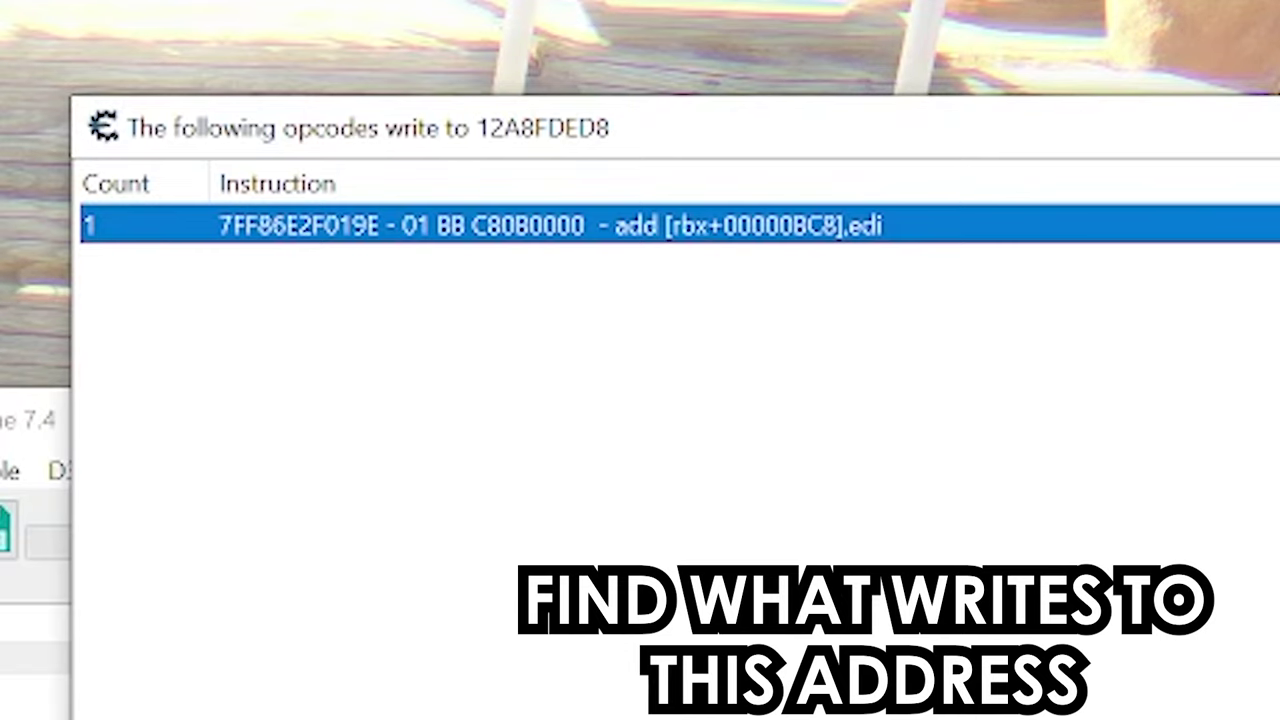
left_click(618, 512)
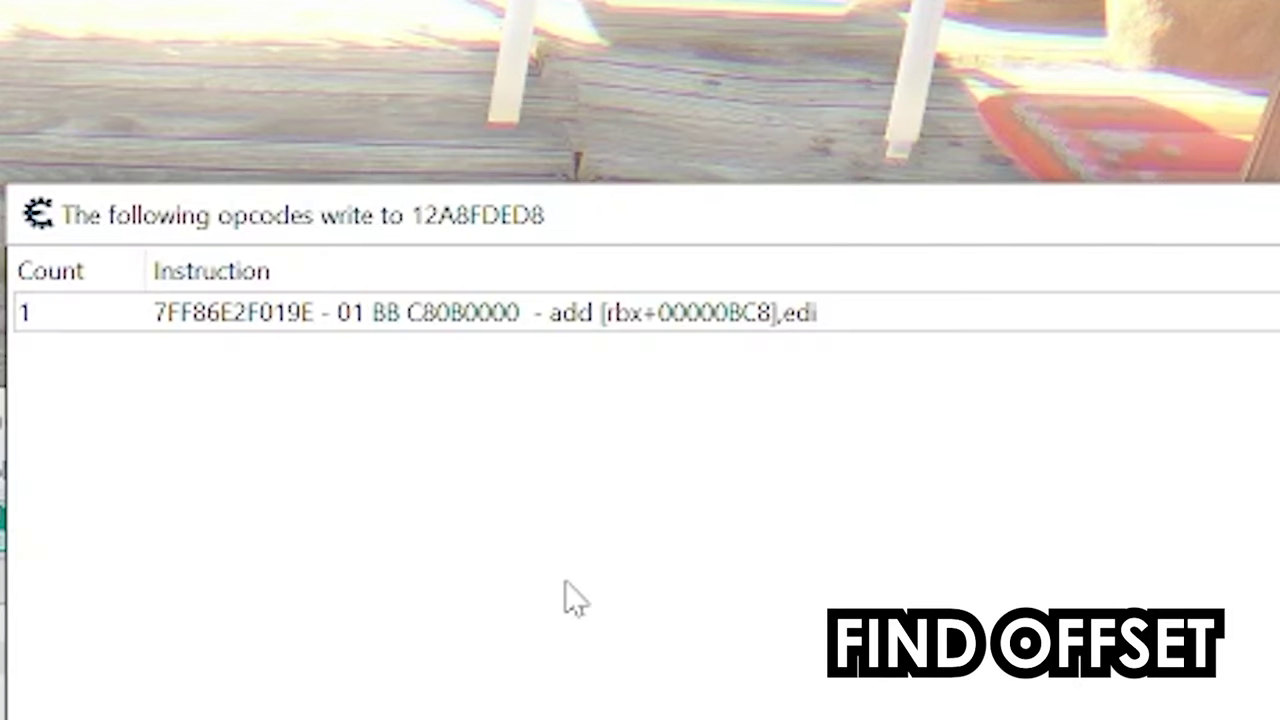